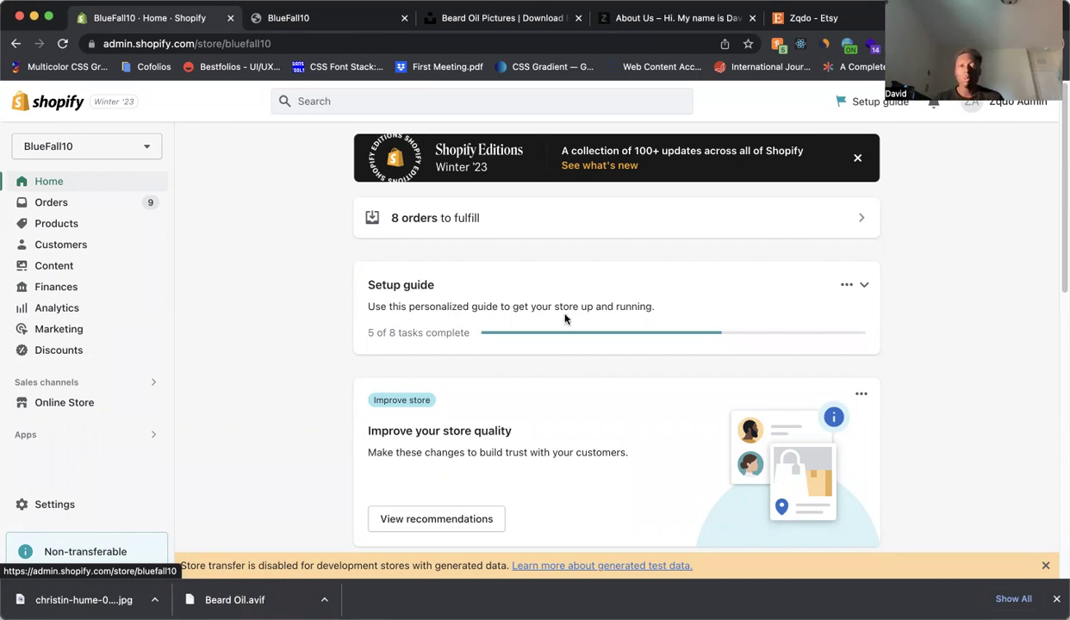
Step: Start a new product in the store's product list and title it "Men's Beard Oil"
{"action": "left_click", "coordinate": [1057, 599]}
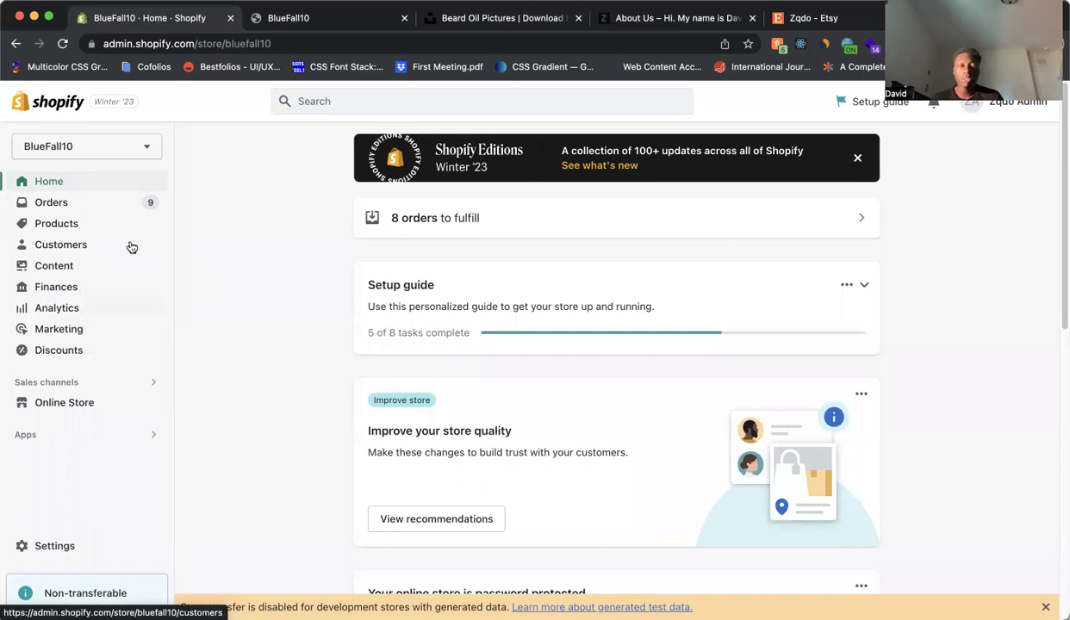
{"action": "left_click", "coordinate": [55, 224]}
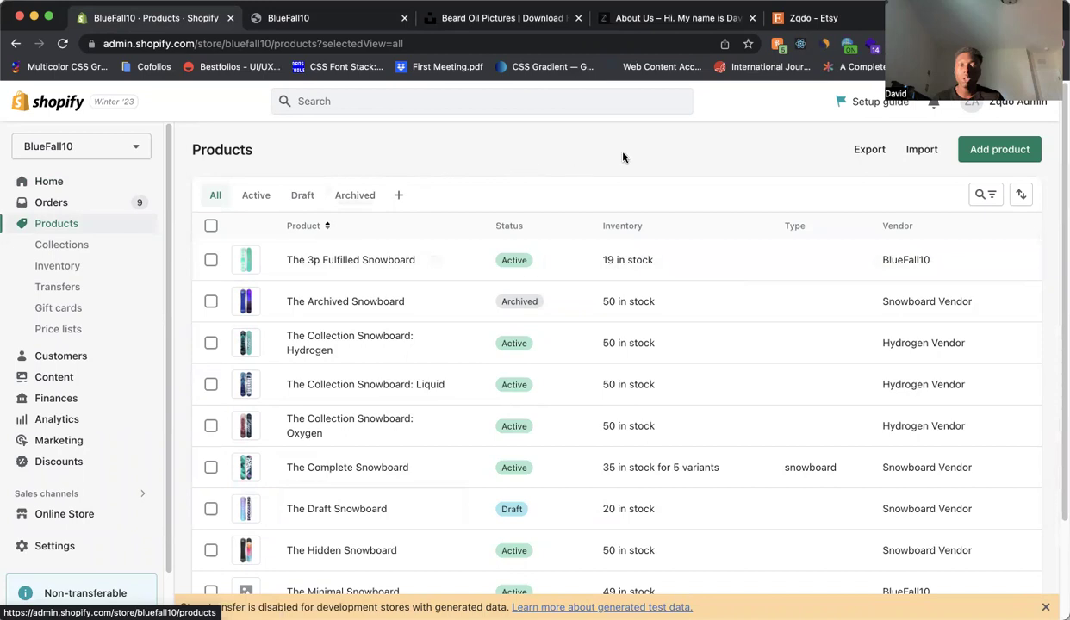
{"action": "left_click", "coordinate": [1026, 153]}
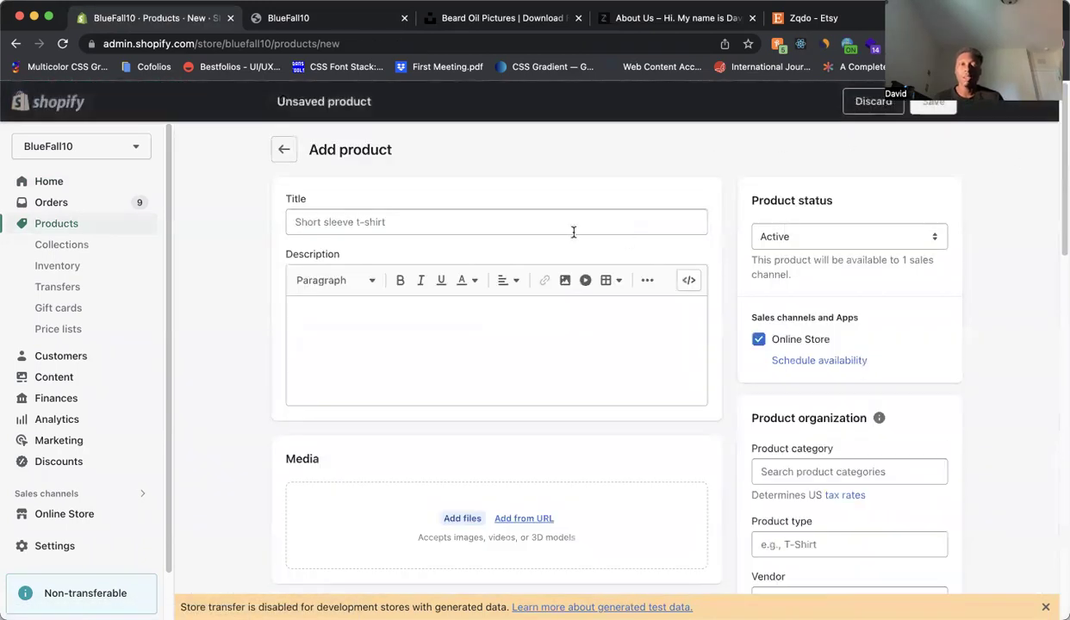
{"action": "left_click", "coordinate": [575, 230]}
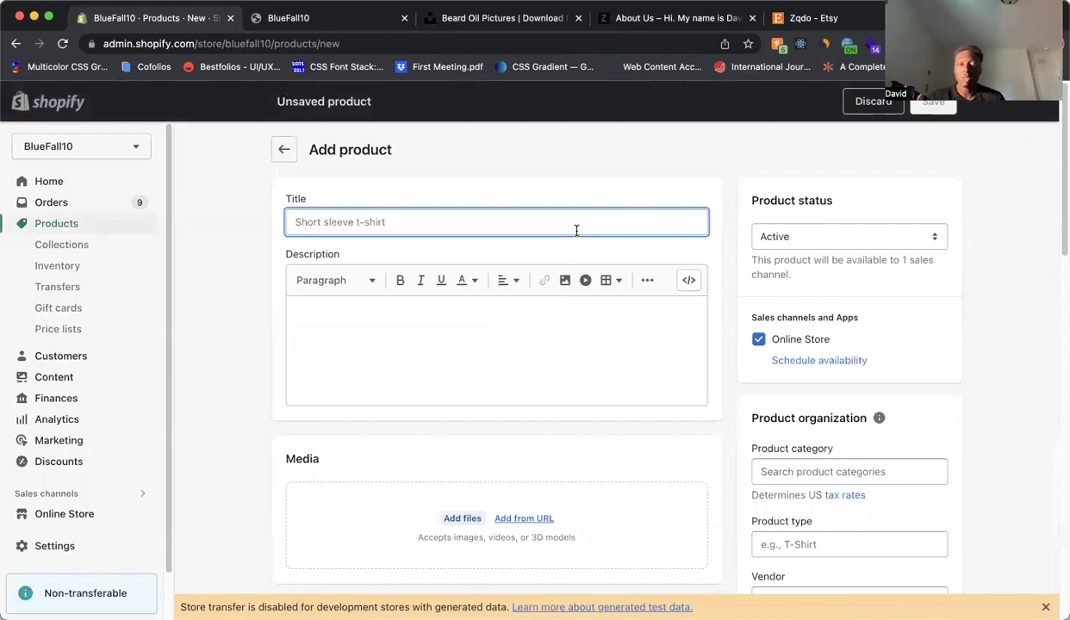
{"action": "type", "text": "Men's Beard Oil"}
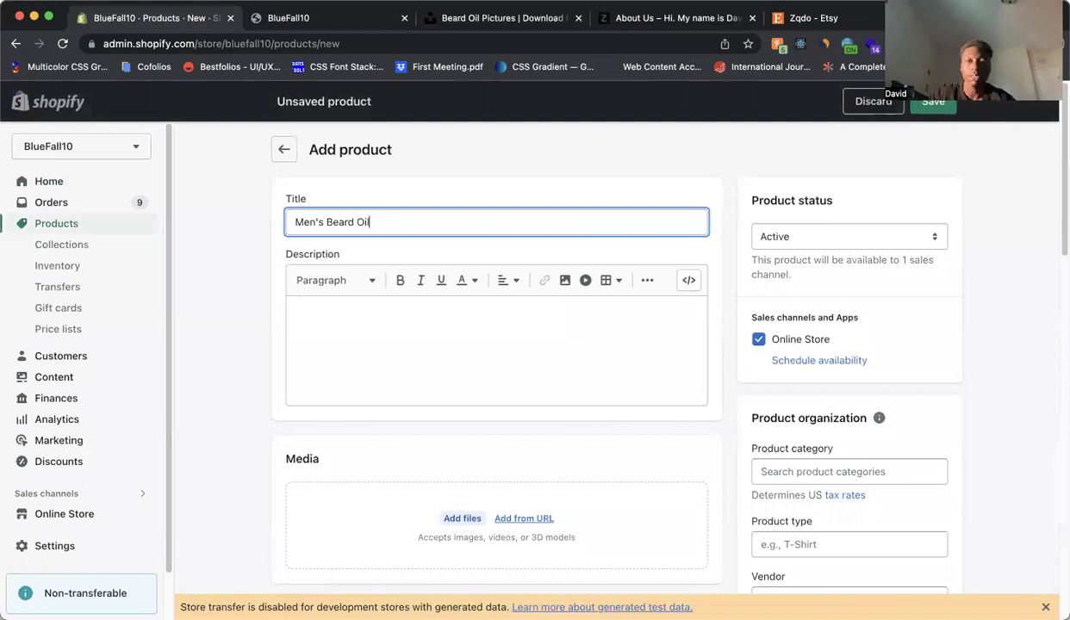
Step: Write the product description "The best beard oil available. Comes in two sizes."
{"action": "left_click", "coordinate": [541, 319]}
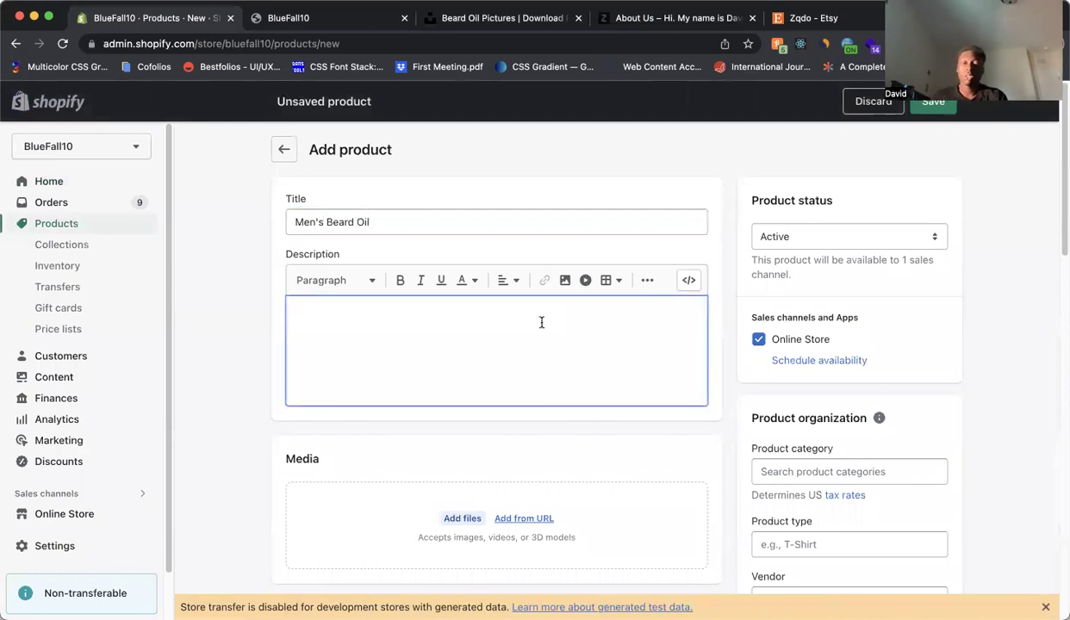
{"action": "type", "text": "The "}
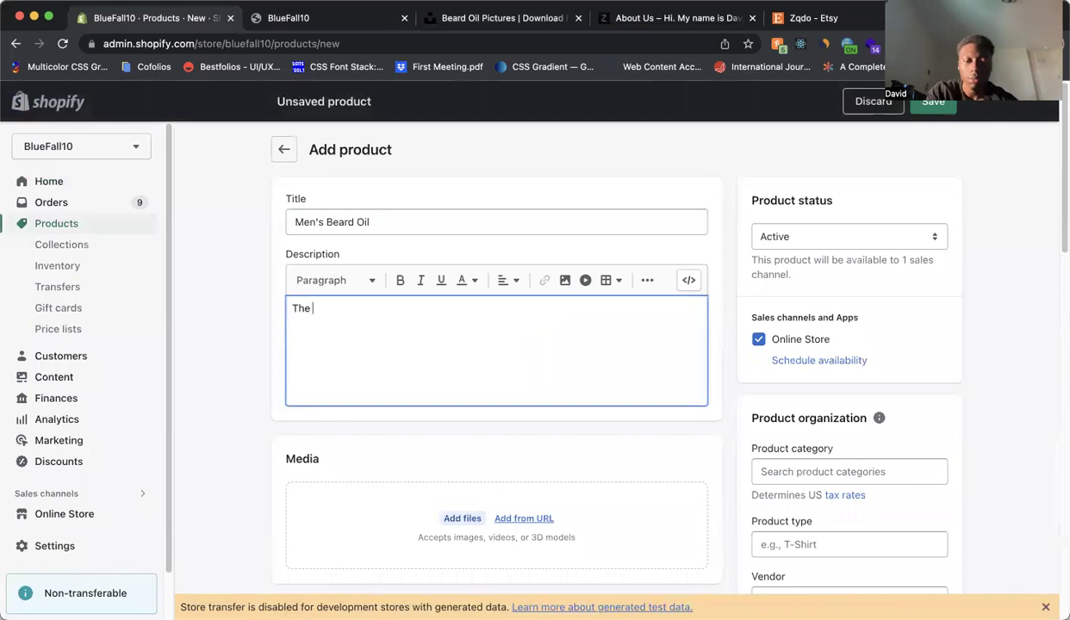
{"action": "type", "text": "best beard o"}
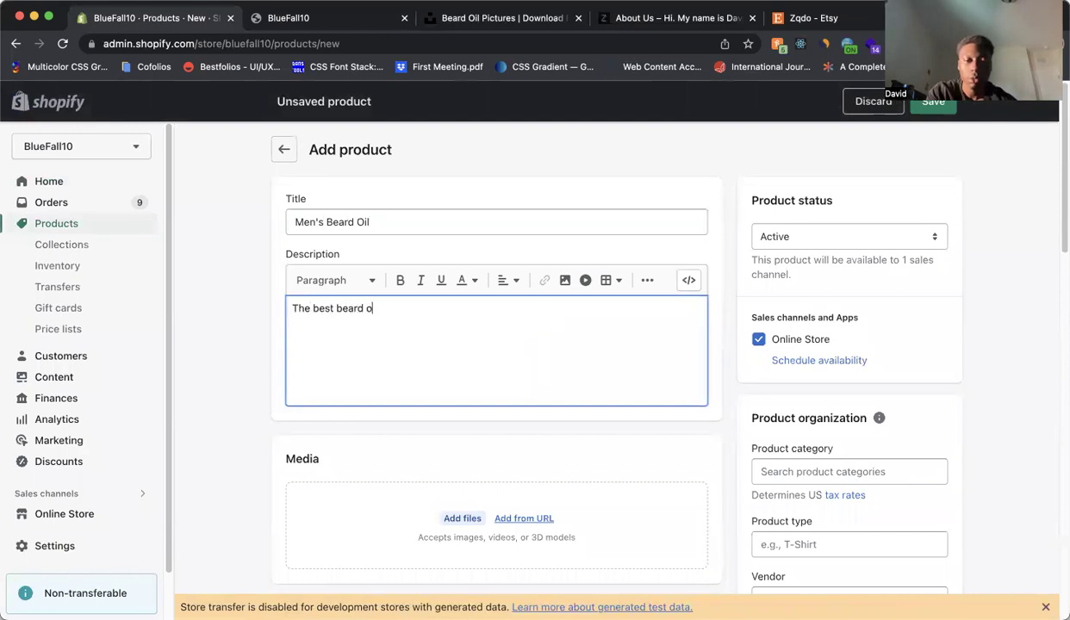
{"action": "type", "text": "il available. Comes in "}
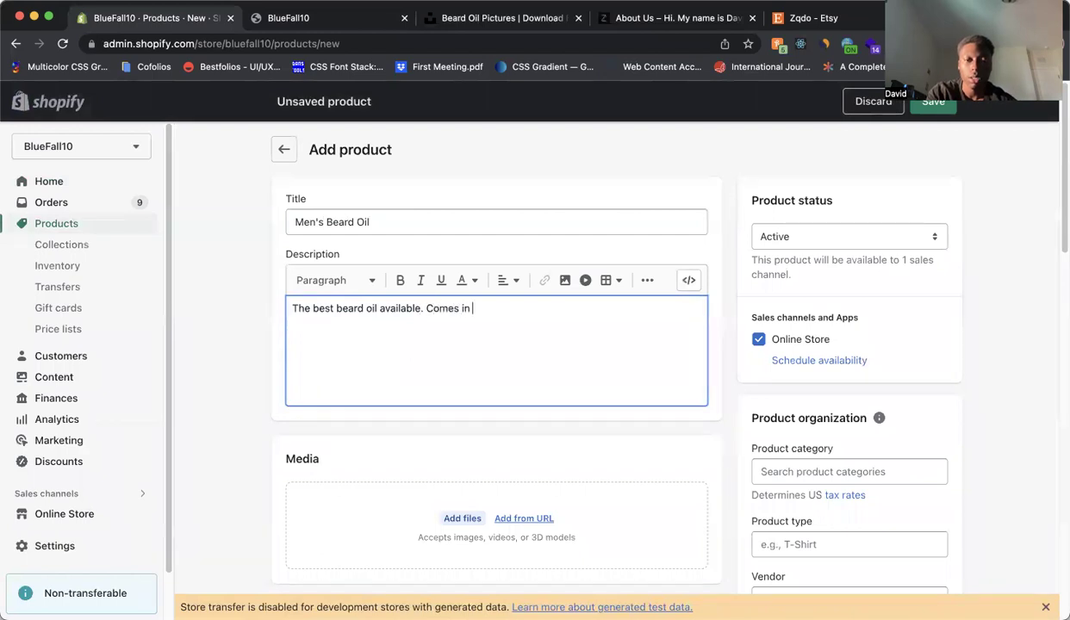
{"action": "type", "text": "two sizes."}
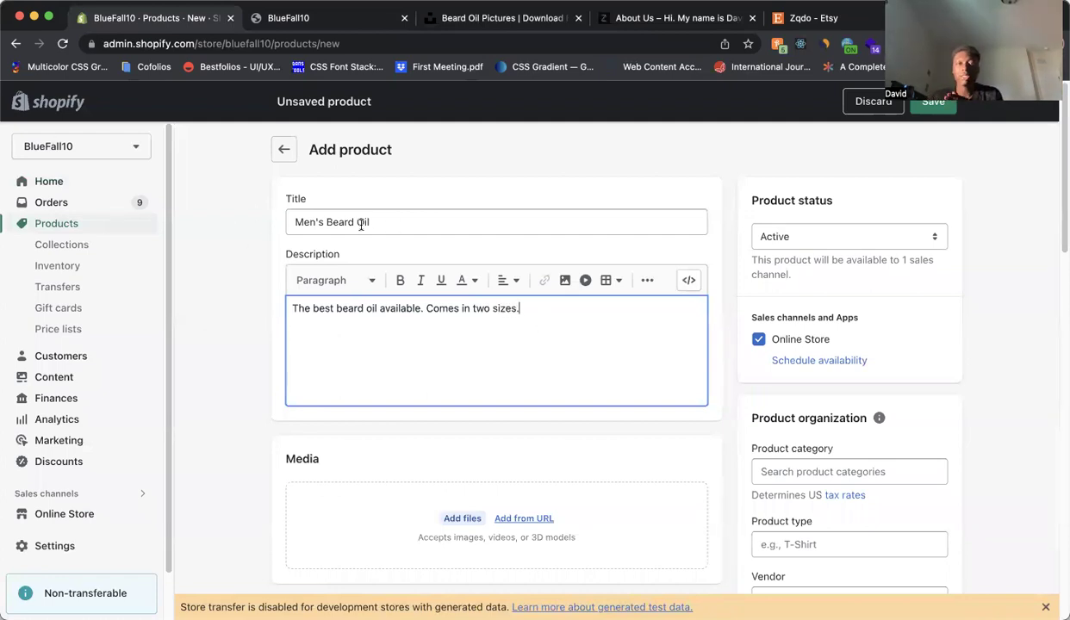
Step: Upload the photo of hands holding a small oil bottle as product media, and view its source on Unsplash
{"action": "scroll", "coordinate": [361, 225], "scroll_direction": "down", "scroll_amount": 1}
{"action": "scroll", "coordinate": [399, 186], "scroll_direction": "down", "scroll_amount": 1}
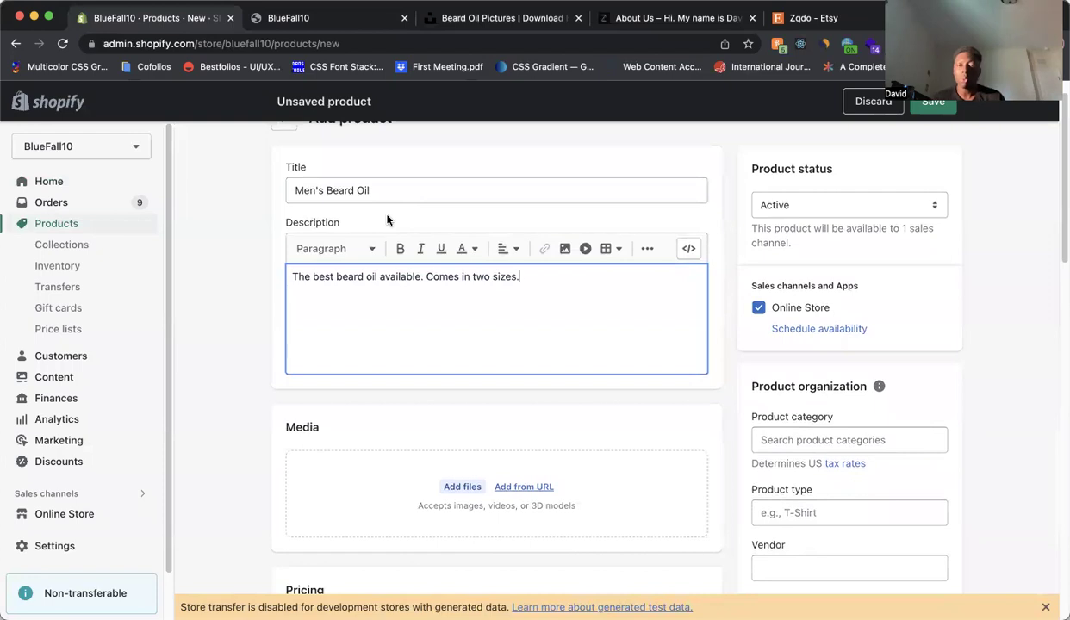
{"action": "scroll", "coordinate": [485, 234], "scroll_direction": "down", "scroll_amount": 5}
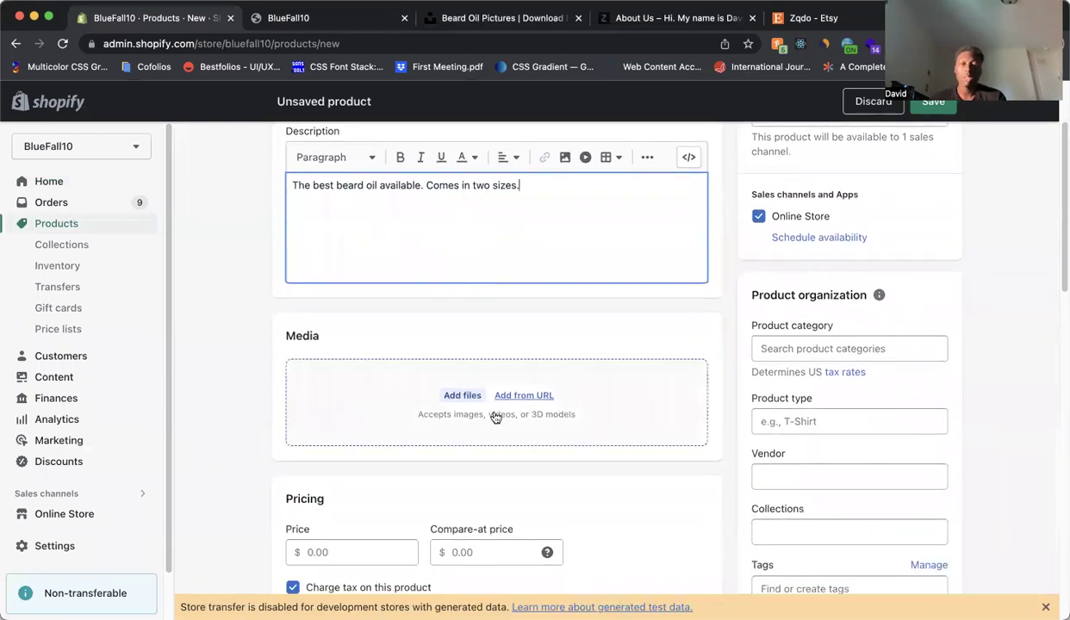
{"action": "left_click", "coordinate": [469, 398]}
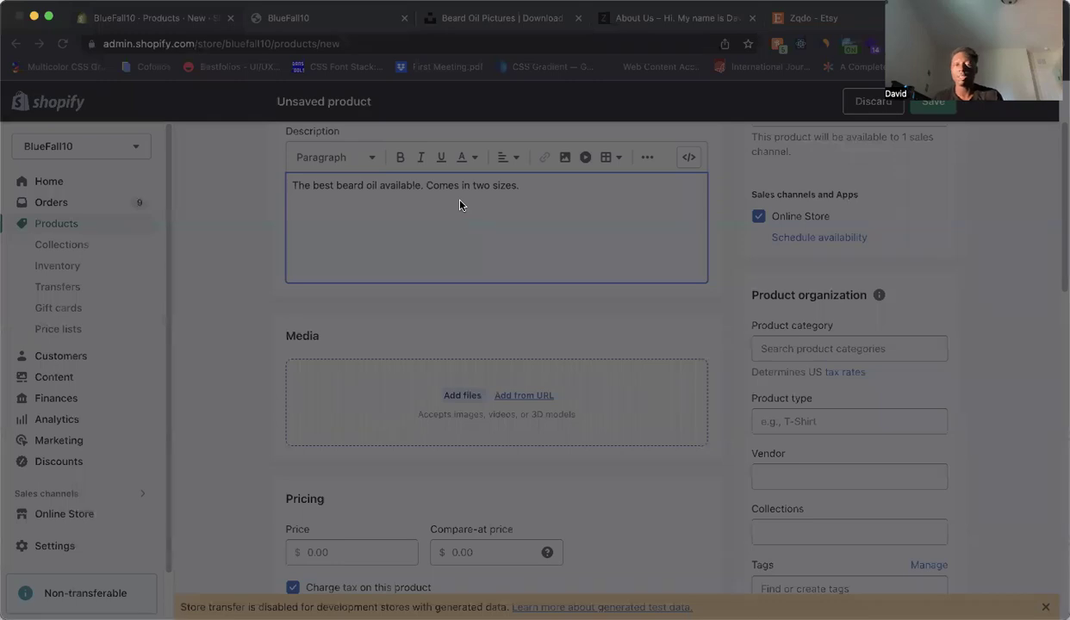
{"action": "key", "text": "Return"}
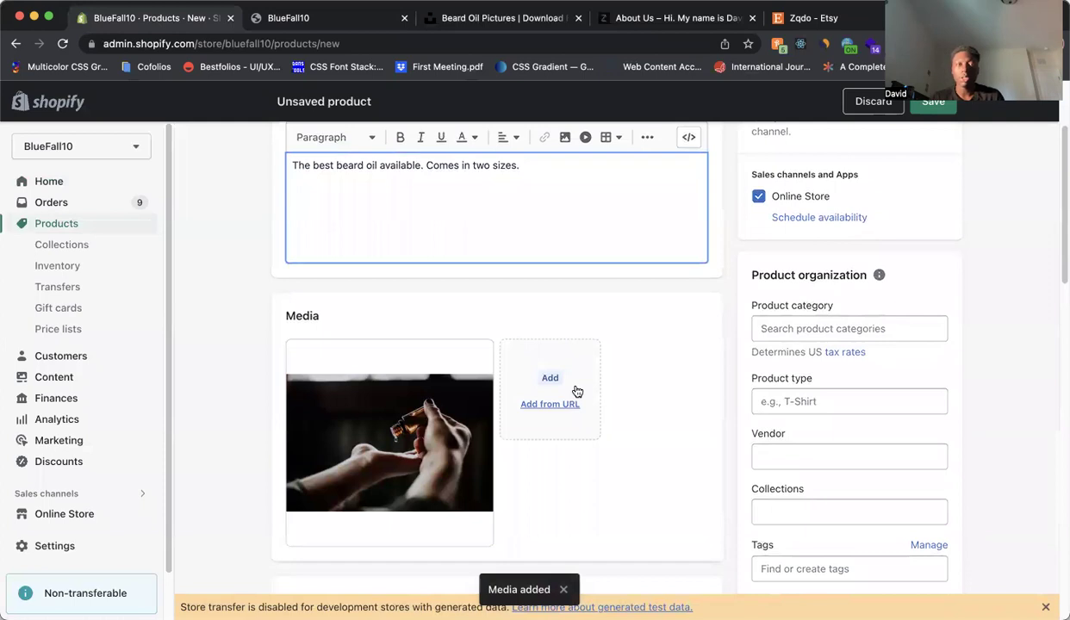
{"action": "left_click", "coordinate": [524, 22]}
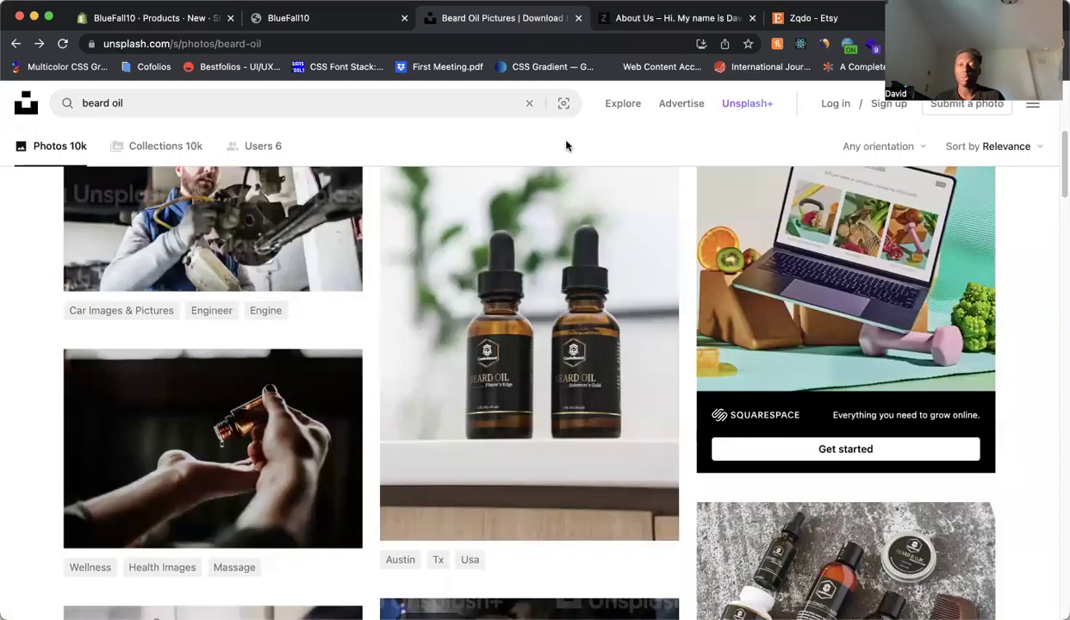
{"action": "mouse_move", "coordinate": [563, 187]}
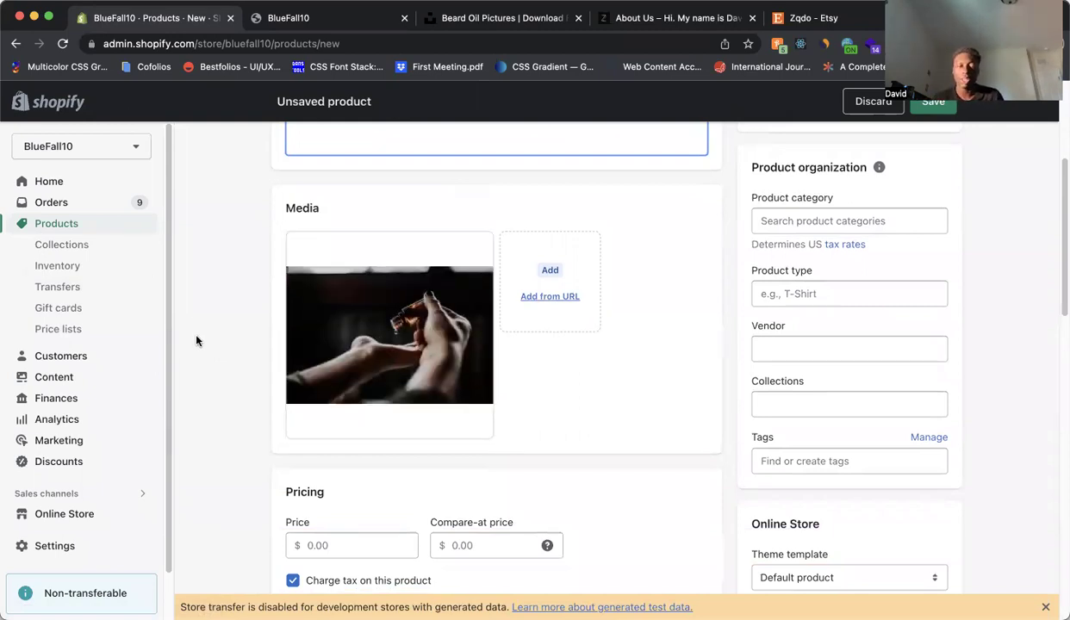
Step: Set the product type to "Beard Oil" in the product organization details
{"action": "scroll", "coordinate": [291, 220], "scroll_direction": "down", "scroll_amount": 1}
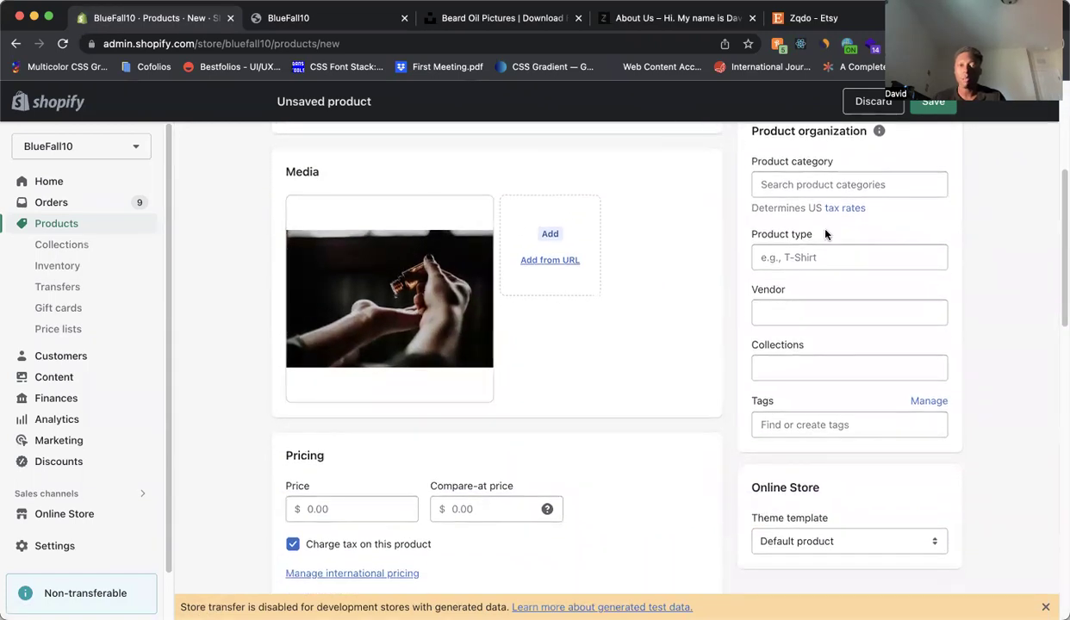
{"action": "scroll", "coordinate": [861, 207], "scroll_direction": "up", "scroll_amount": 1}
{"action": "left_click", "coordinate": [819, 193]}
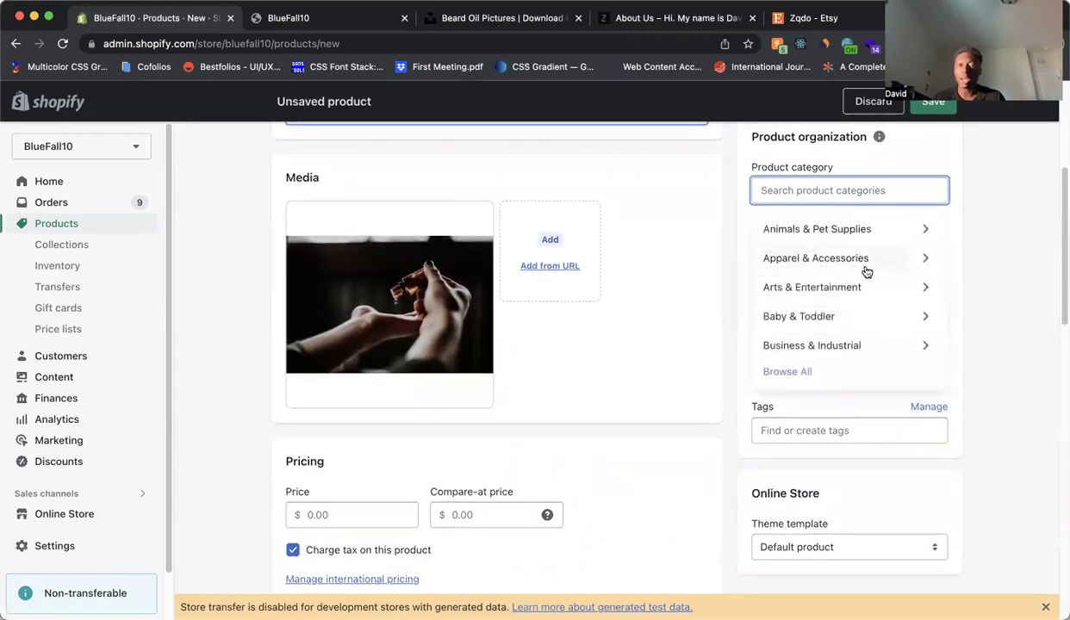
{"action": "left_click", "coordinate": [987, 249]}
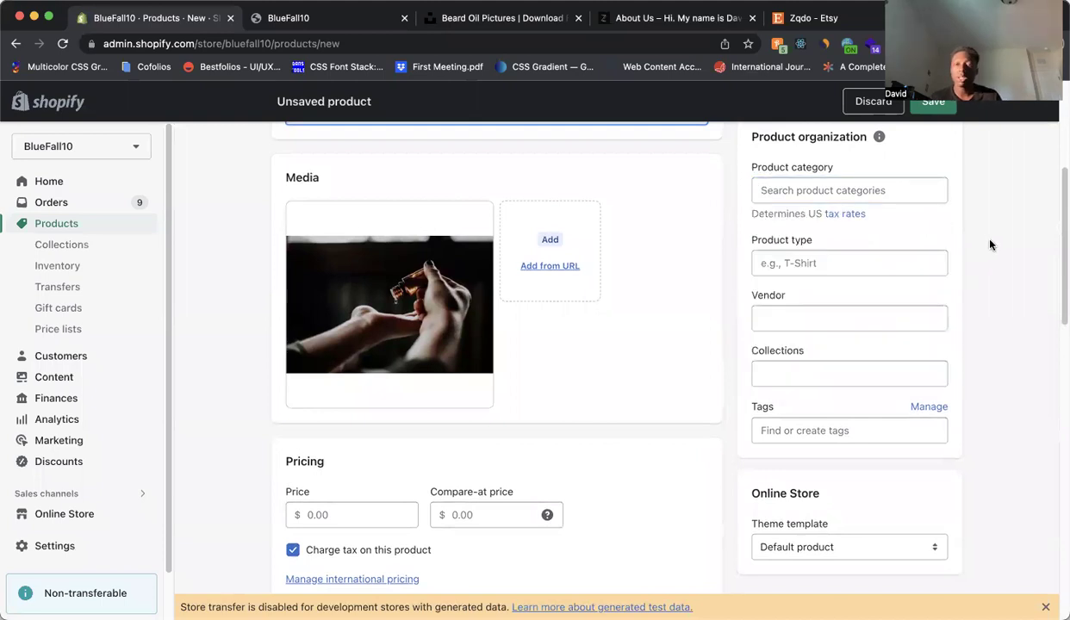
{"action": "left_click", "coordinate": [857, 258]}
{"action": "type", "text": "Beard Oil"}
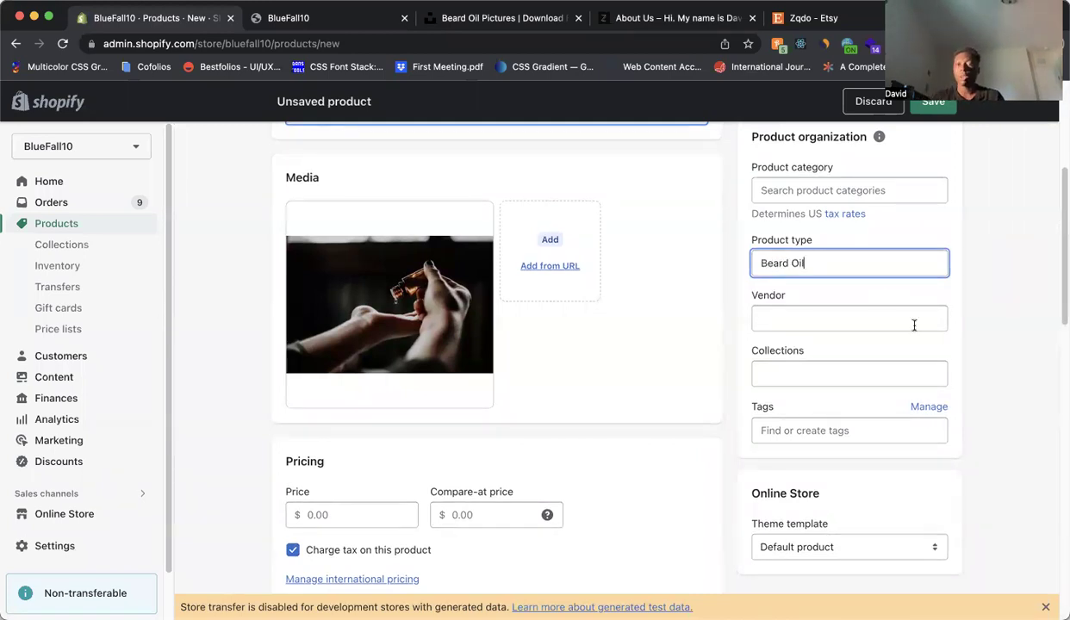
{"action": "left_click", "coordinate": [869, 376]}
{"action": "left_click", "coordinate": [972, 328]}
Step: Add the tags "beard" and "oil" to the product
{"action": "scroll", "coordinate": [870, 443], "scroll_direction": "down", "scroll_amount": 1}
{"action": "left_click", "coordinate": [873, 415]}
{"action": "type", "text": "beard"}
{"action": "left_click", "coordinate": [872, 451]}
{"action": "type", "text": "oil"}
{"action": "left_click", "coordinate": [833, 455]}
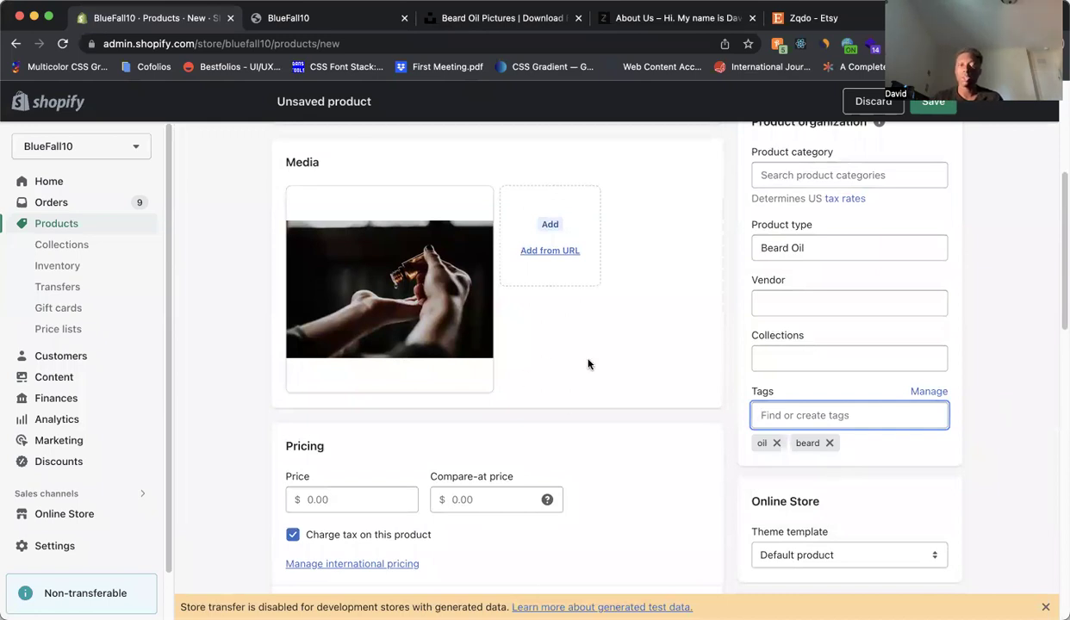
Step: Set the product price to $15.00
{"action": "scroll", "coordinate": [482, 297], "scroll_direction": "down", "scroll_amount": 1}
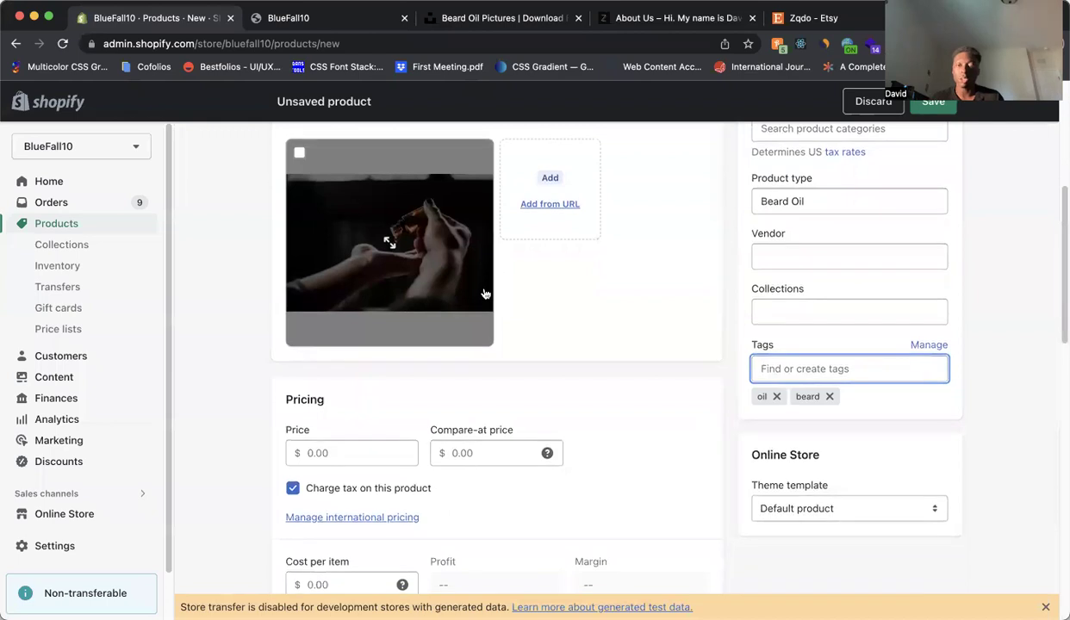
{"action": "scroll", "coordinate": [508, 298], "scroll_direction": "down", "scroll_amount": 2}
{"action": "left_click", "coordinate": [357, 387]}
{"action": "type", "text": "15.00"}
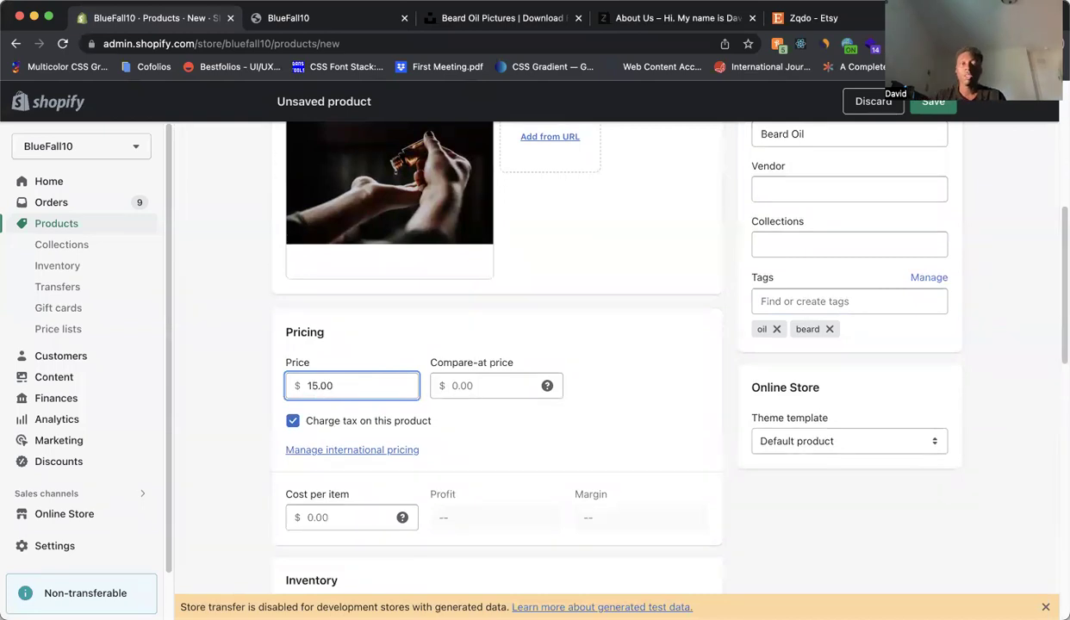
Step: Set the inventory quantity for My Custom Location to 999
{"action": "scroll", "coordinate": [492, 401], "scroll_direction": "down", "scroll_amount": 1}
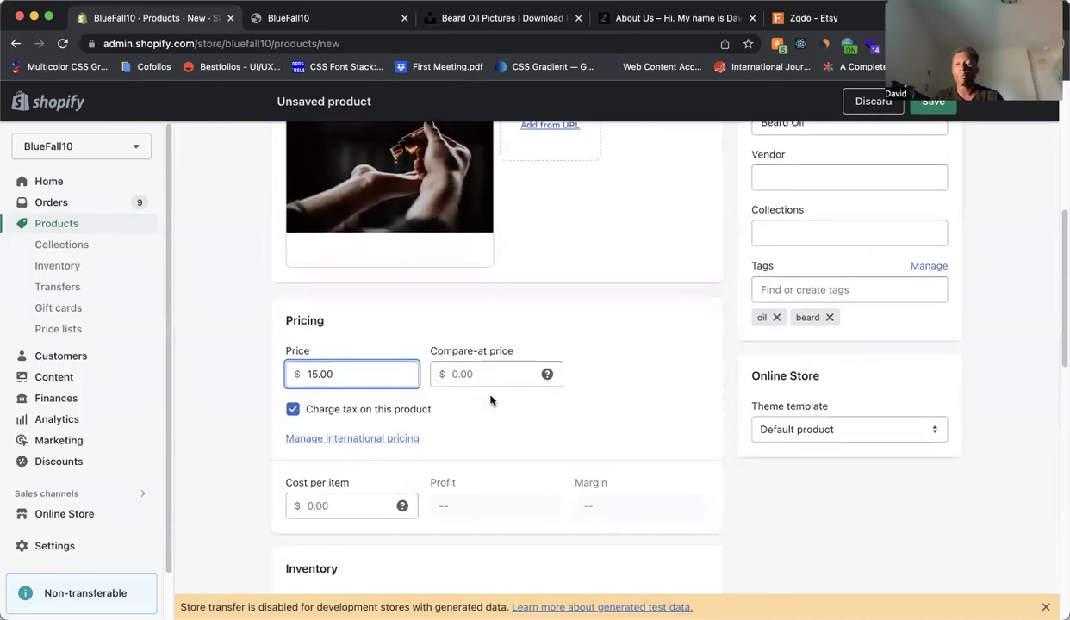
{"action": "scroll", "coordinate": [487, 399], "scroll_direction": "down", "scroll_amount": 5}
{"action": "scroll", "coordinate": [343, 307], "scroll_direction": "down", "scroll_amount": 1}
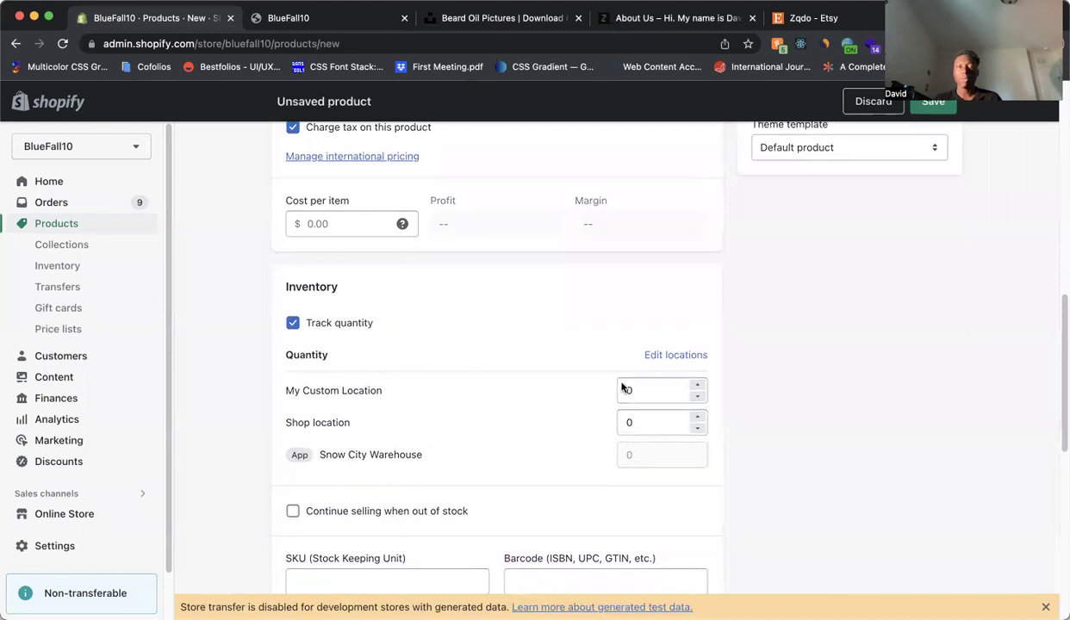
{"action": "left_click", "coordinate": [650, 386]}
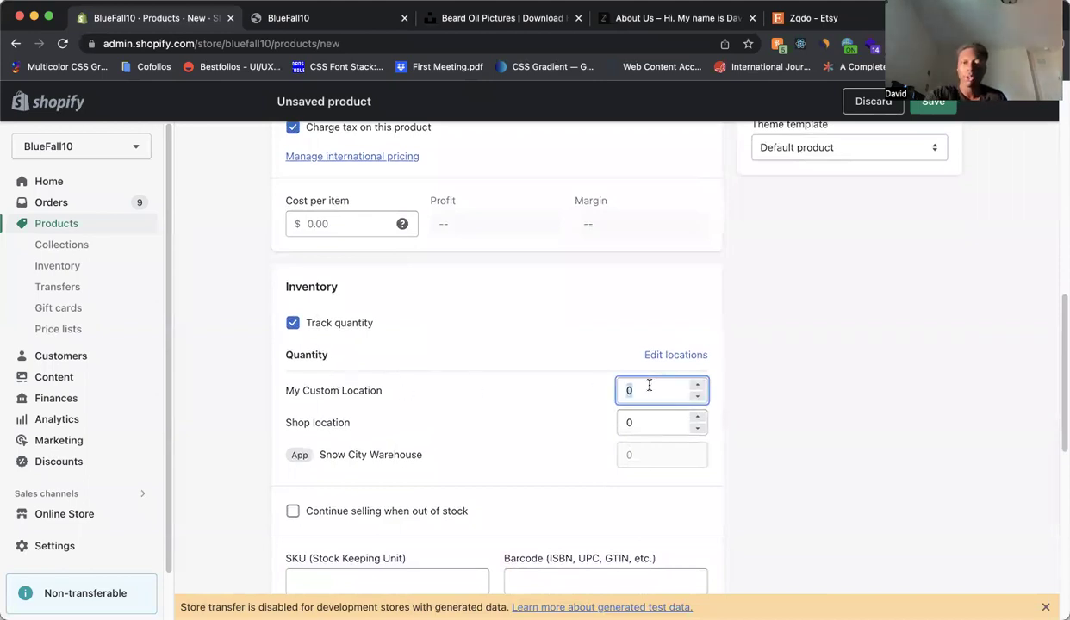
{"action": "type", "text": "999"}
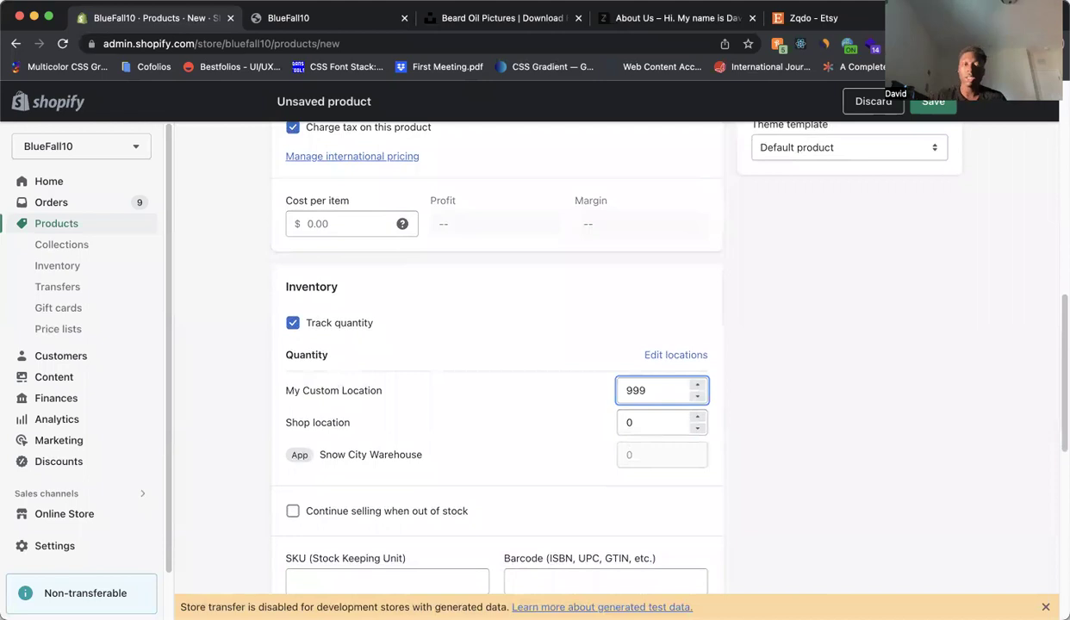
Step: Enter 1 as the product's SKU (Stock Keeping Unit)
{"action": "scroll", "coordinate": [767, 293], "scroll_direction": "down", "scroll_amount": 1}
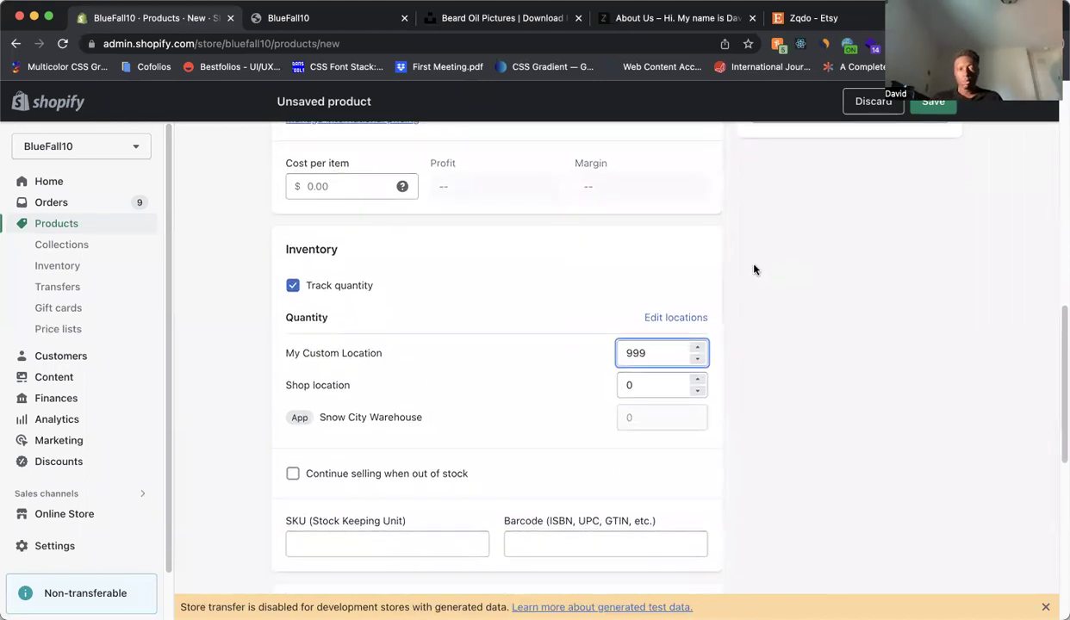
{"action": "scroll", "coordinate": [753, 262], "scroll_direction": "down", "scroll_amount": 1}
{"action": "left_click", "coordinate": [413, 493]}
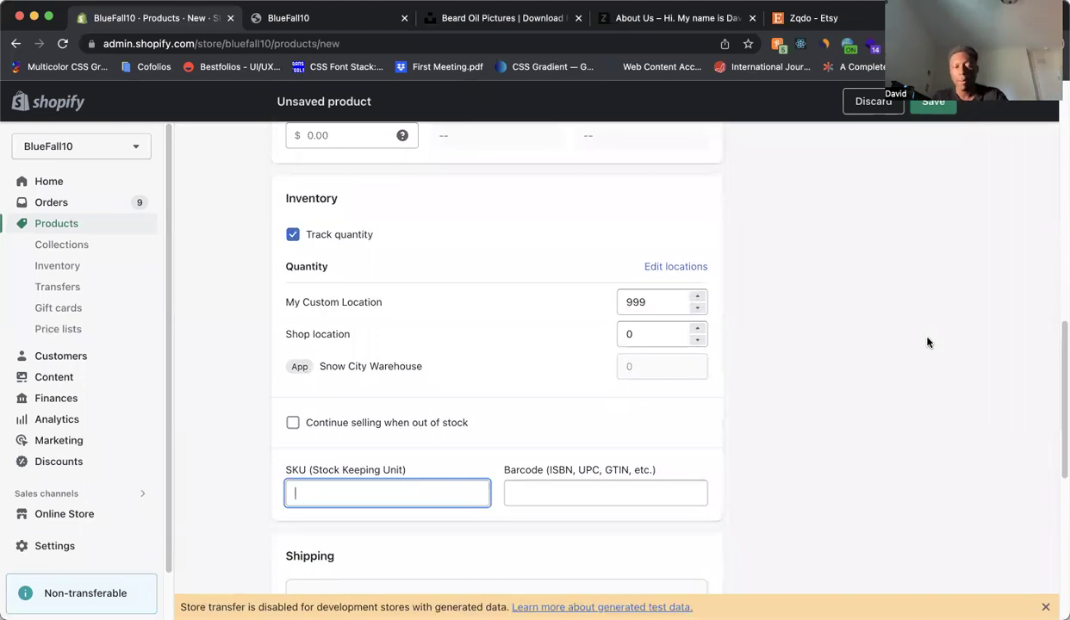
{"action": "type", "text": "1"}
Step: Examine the shipping and variant options, and open the search engine listing's page title, meta description and URL handle
{"action": "scroll", "coordinate": [907, 346], "scroll_direction": "down", "scroll_amount": 3}
{"action": "scroll", "coordinate": [739, 340], "scroll_direction": "down", "scroll_amount": 2}
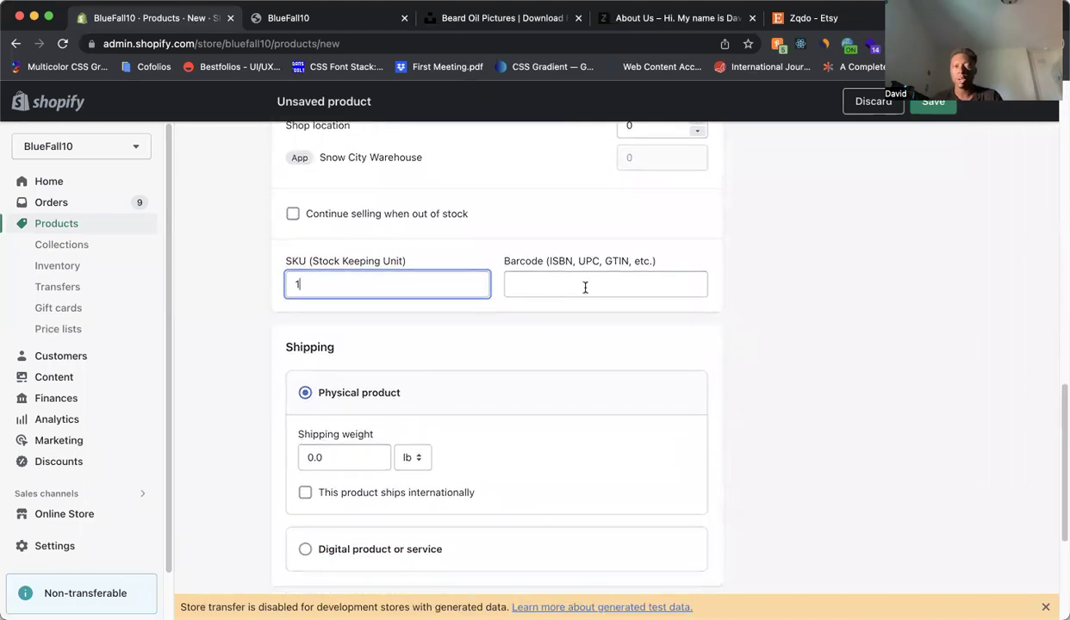
{"action": "scroll", "coordinate": [585, 286], "scroll_direction": "down", "scroll_amount": 4}
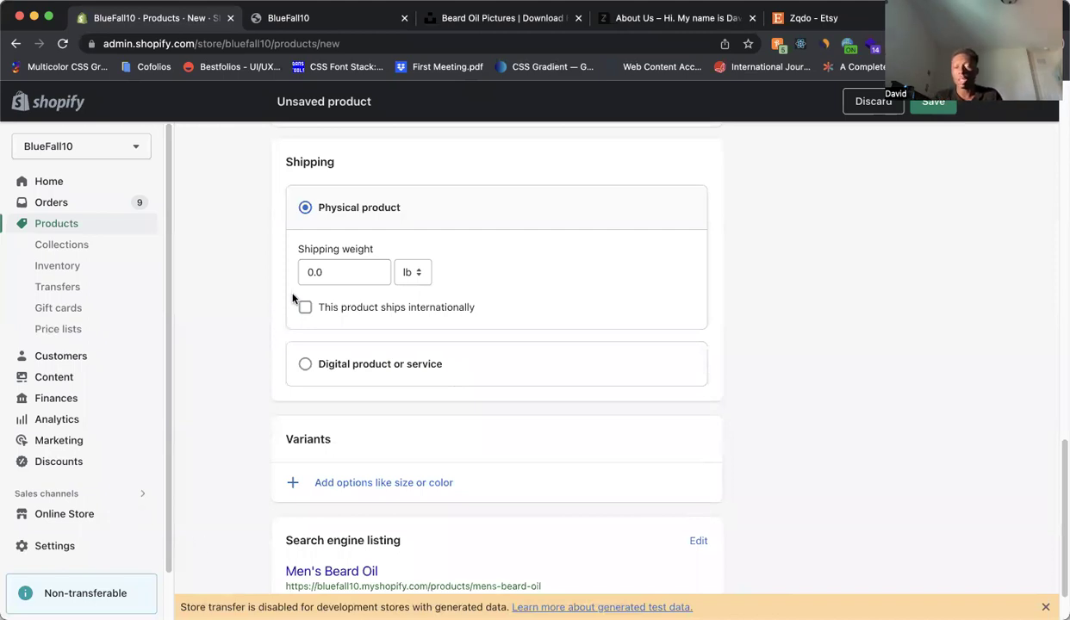
{"action": "scroll", "coordinate": [318, 329], "scroll_direction": "down", "scroll_amount": 2}
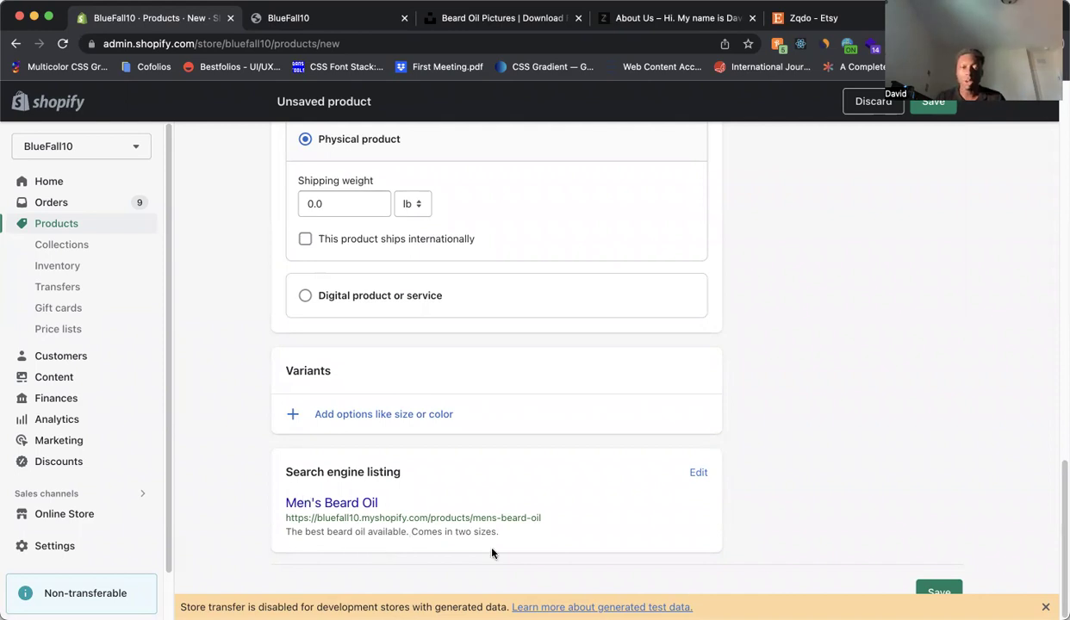
{"action": "left_click", "coordinate": [697, 473]}
{"action": "scroll", "coordinate": [832, 368], "scroll_direction": "down", "scroll_amount": 5}
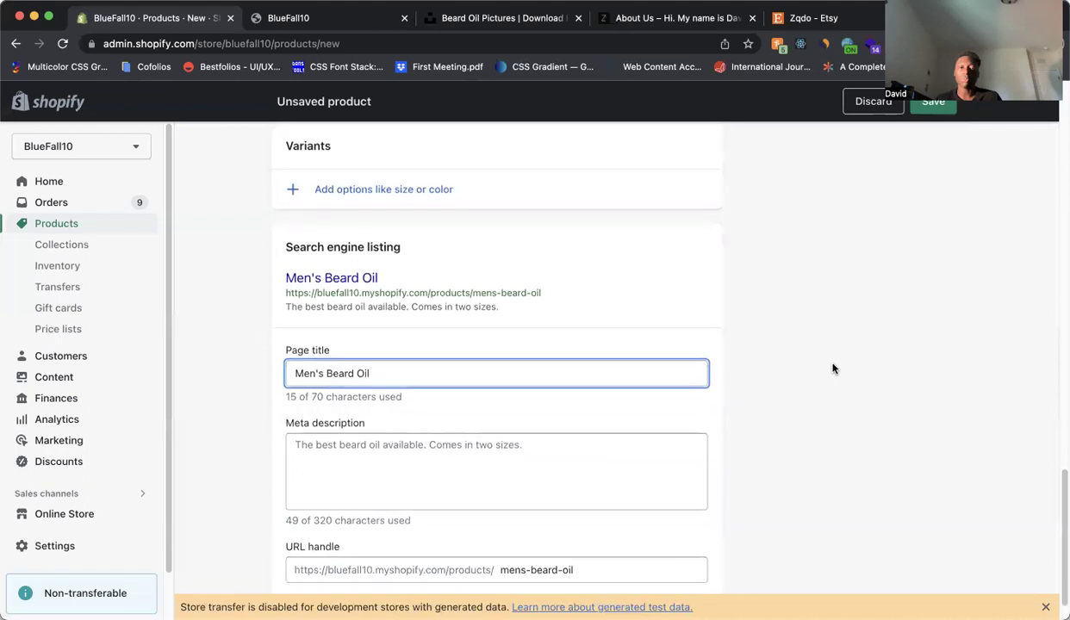
{"action": "scroll", "coordinate": [832, 369], "scroll_direction": "down", "scroll_amount": 1}
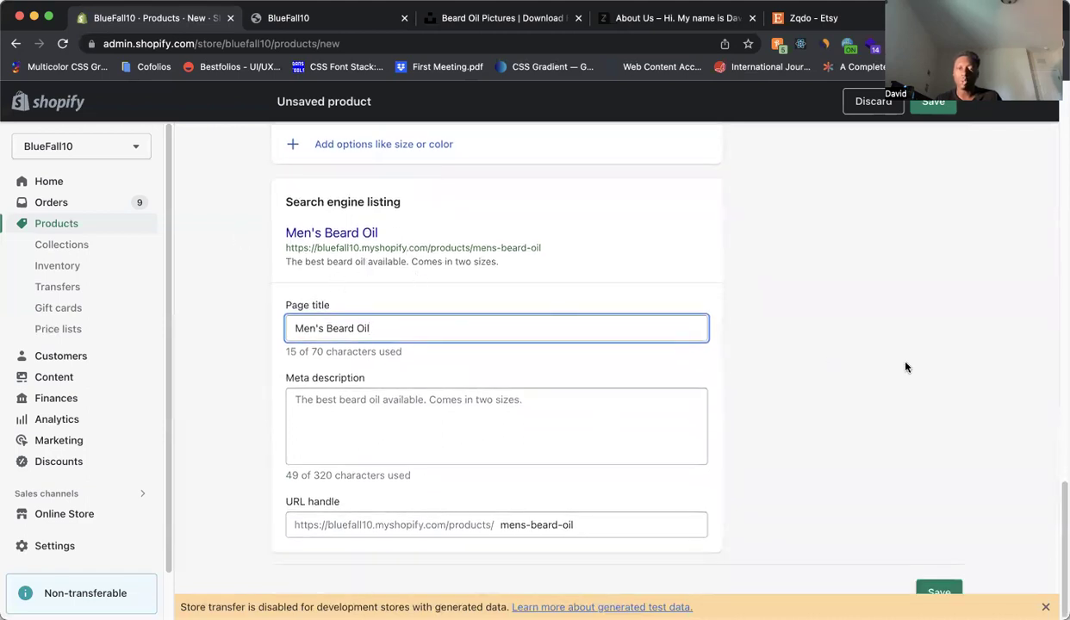
{"action": "scroll", "coordinate": [928, 325], "scroll_direction": "up", "scroll_amount": 15}
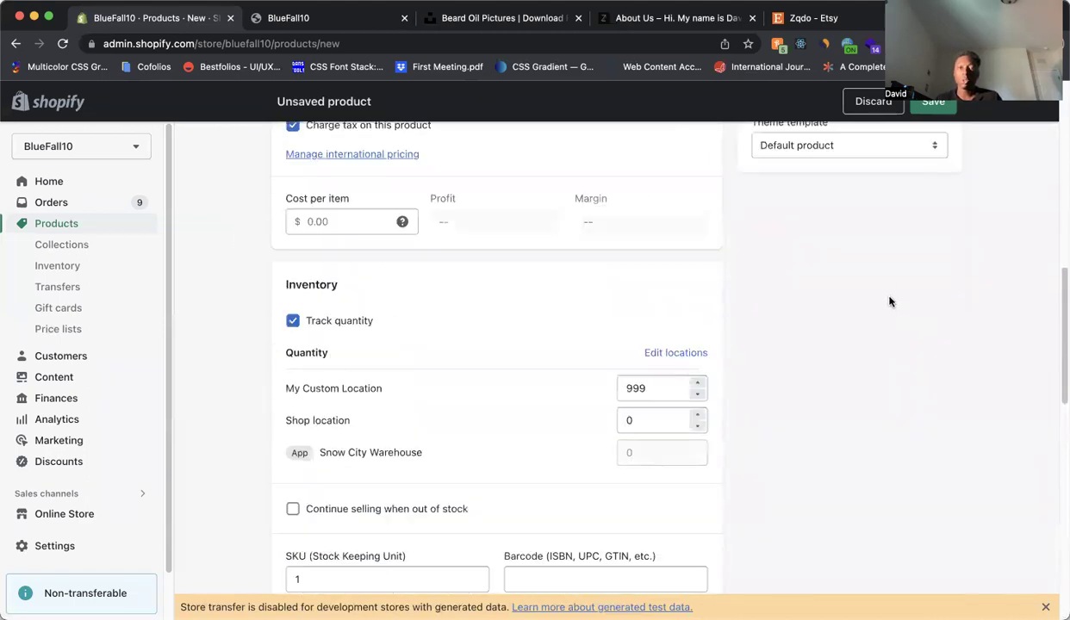
Step: Save the new Men's Beard Oil product and return to the product list
{"action": "scroll", "coordinate": [892, 292], "scroll_direction": "up", "scroll_amount": 1}
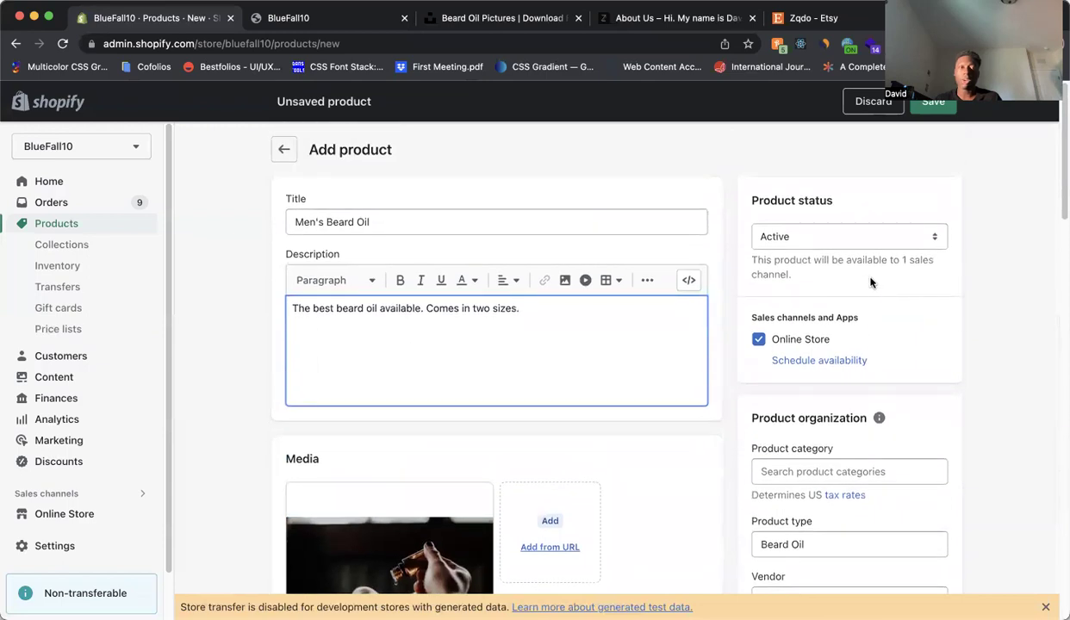
{"action": "left_click", "coordinate": [936, 103]}
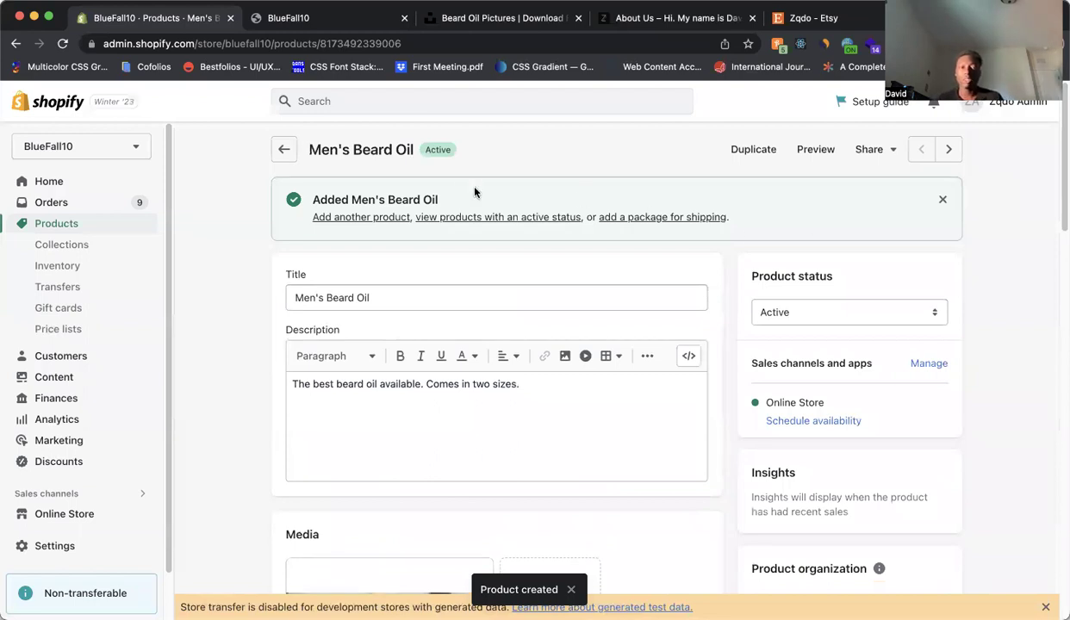
{"action": "left_click", "coordinate": [284, 149]}
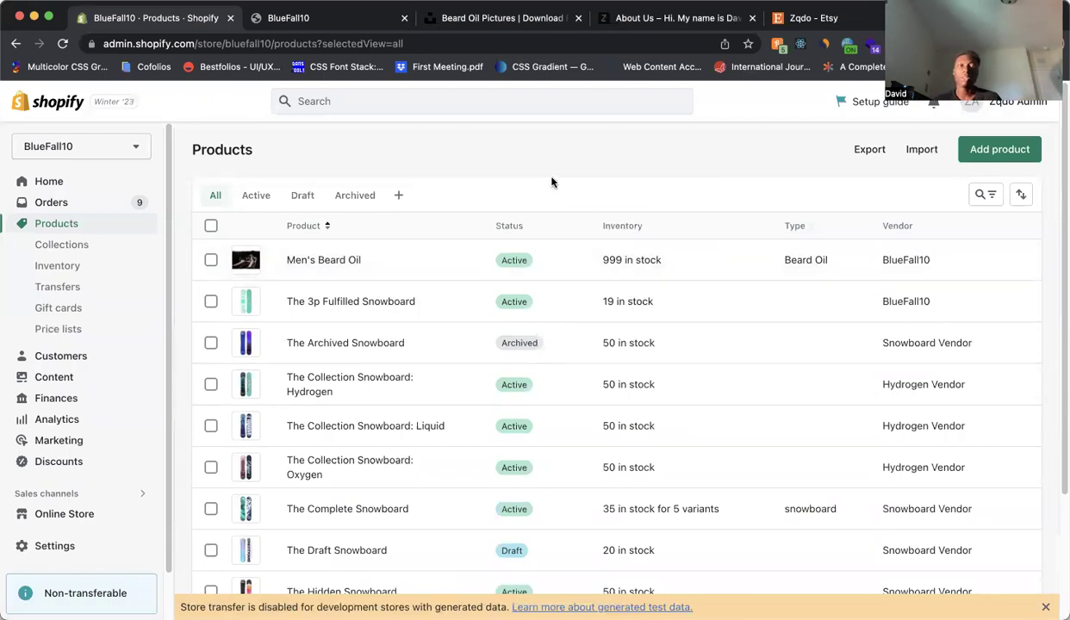
Step: Reload the Bluefall storefront and open the Men's Beard Oil product page from the Shop all collection
{"action": "left_click", "coordinate": [365, 16]}
{"action": "left_click", "coordinate": [63, 44]}
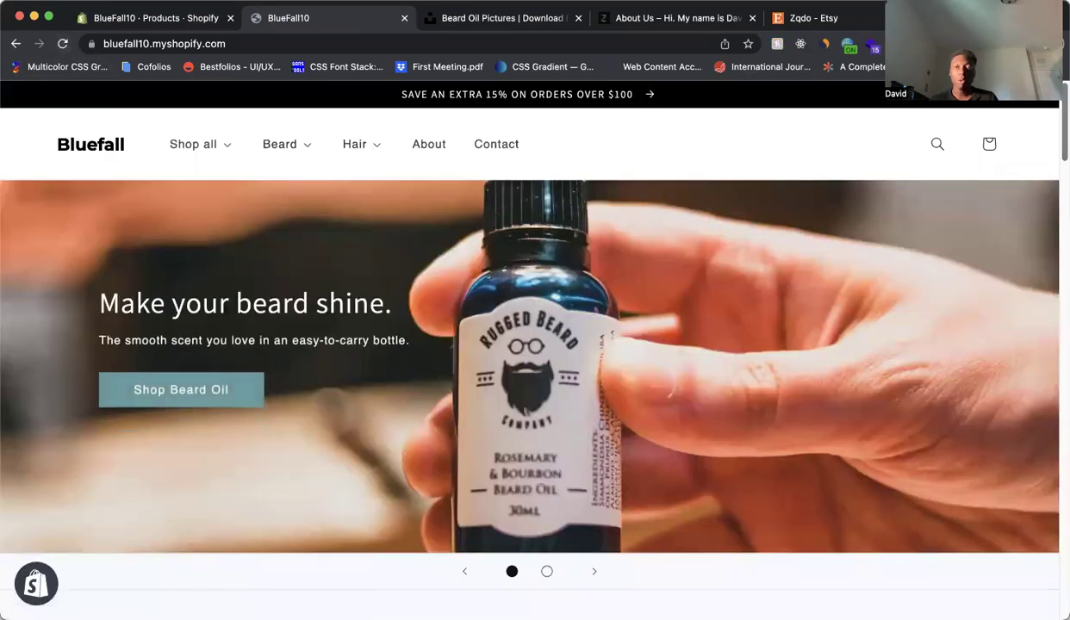
{"action": "scroll", "coordinate": [530, 345], "scroll_direction": "down", "scroll_amount": 20}
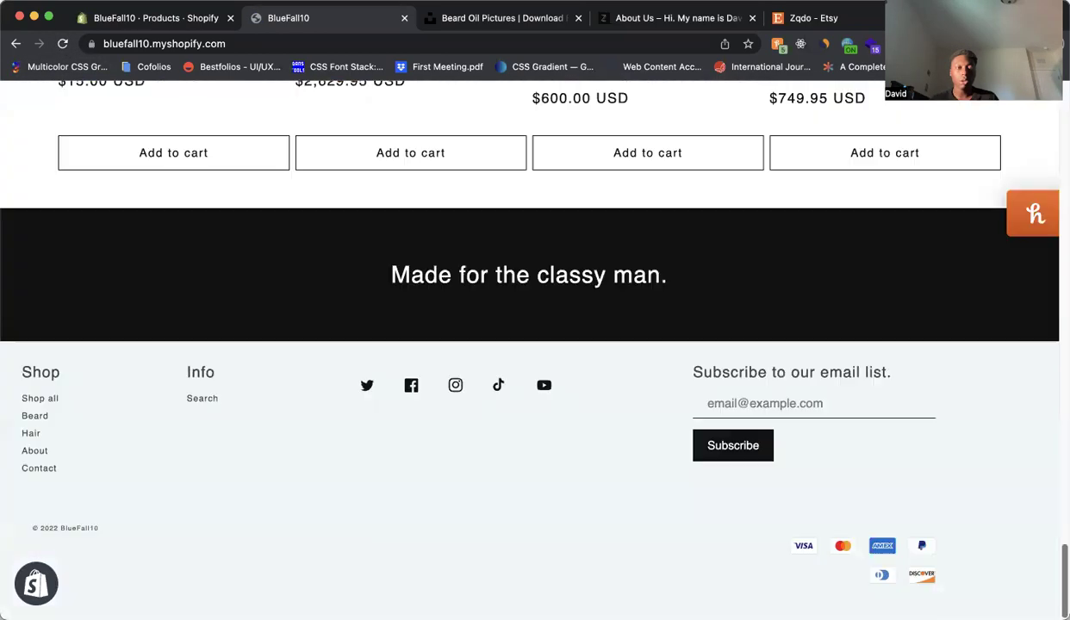
{"action": "left_click", "coordinate": [38, 403]}
{"action": "scroll", "coordinate": [595, 351], "scroll_direction": "down", "scroll_amount": 5}
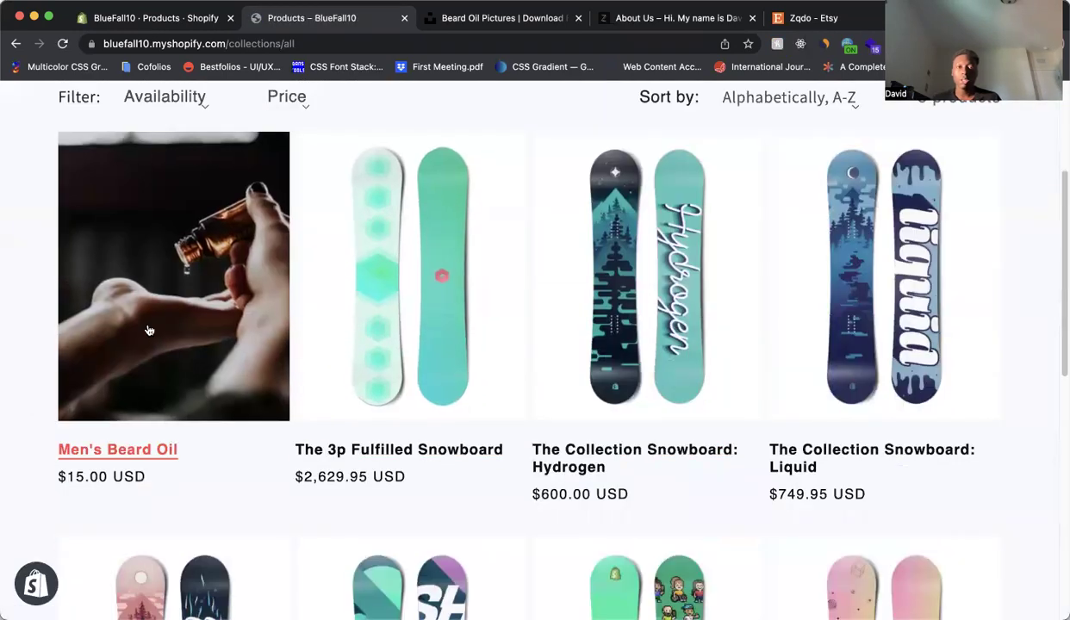
{"action": "left_click", "coordinate": [208, 347]}
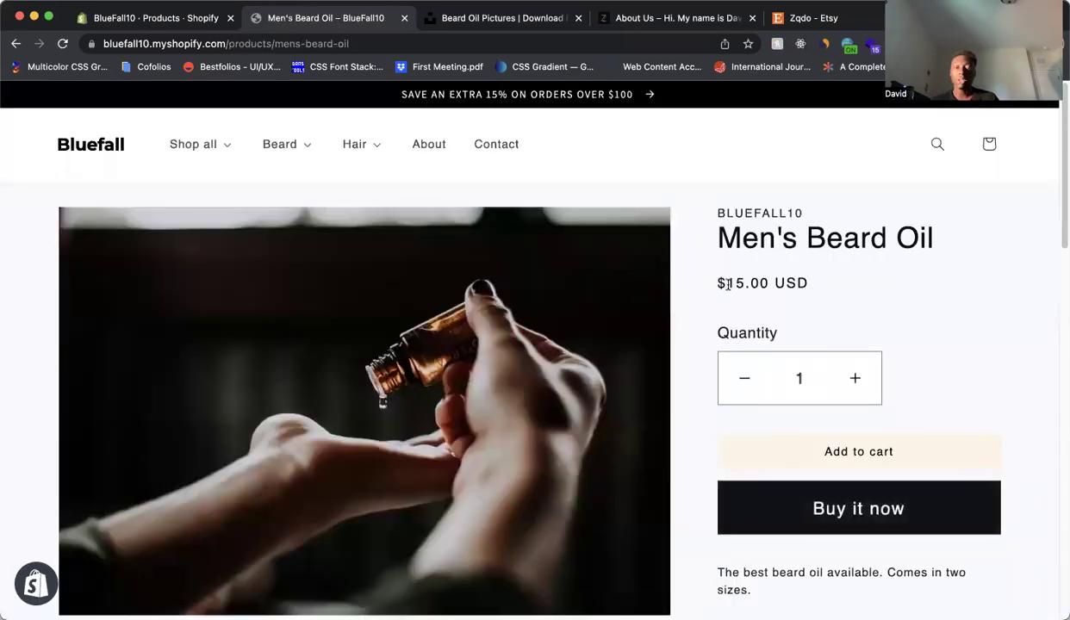
Step: Examine the price, description and lower sections of the Men's Beard Oil storefront page, and return to the Shopify admin product list
{"action": "scroll", "coordinate": [854, 287], "scroll_direction": "down", "scroll_amount": 3}
{"action": "double_click", "coordinate": [855, 281]}
{"action": "double_click", "coordinate": [733, 285]}
{"action": "scroll", "coordinate": [734, 284], "scroll_direction": "down", "scroll_amount": 3}
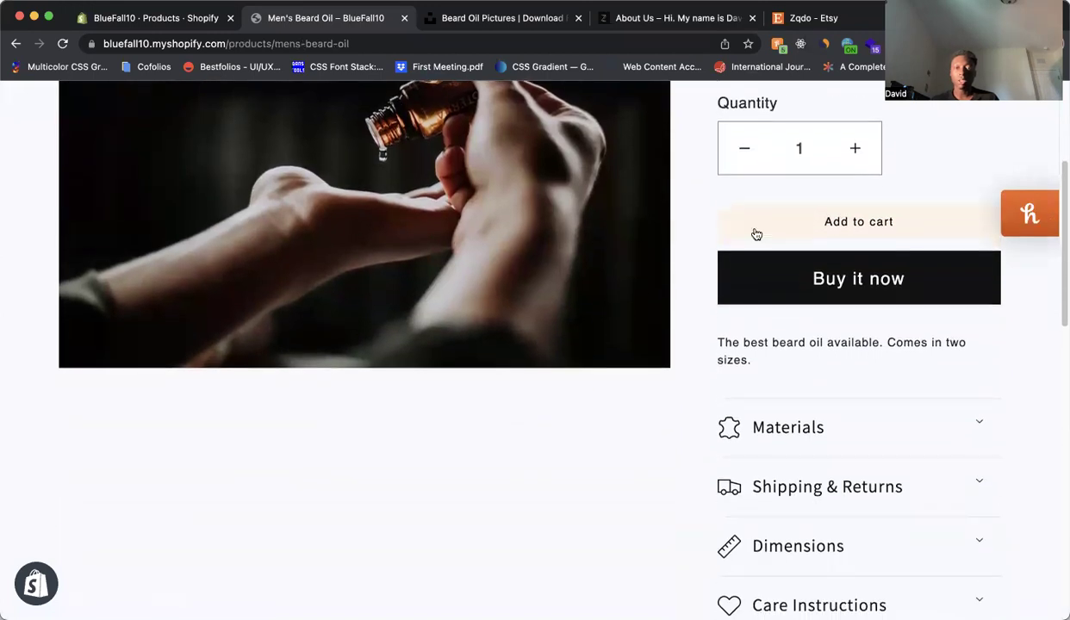
{"action": "triple_click", "coordinate": [793, 349]}
{"action": "left_click", "coordinate": [802, 349]}
{"action": "scroll", "coordinate": [759, 337], "scroll_direction": "down", "scroll_amount": 10}
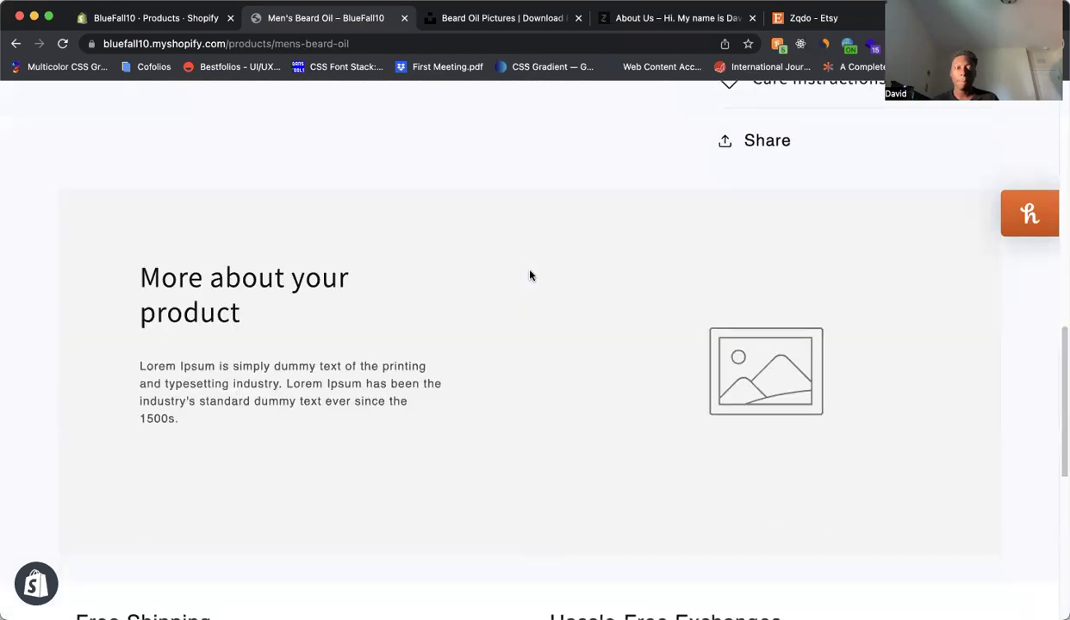
{"action": "scroll", "coordinate": [530, 276], "scroll_direction": "down", "scroll_amount": 10}
{"action": "scroll", "coordinate": [573, 256], "scroll_direction": "up", "scroll_amount": 20}
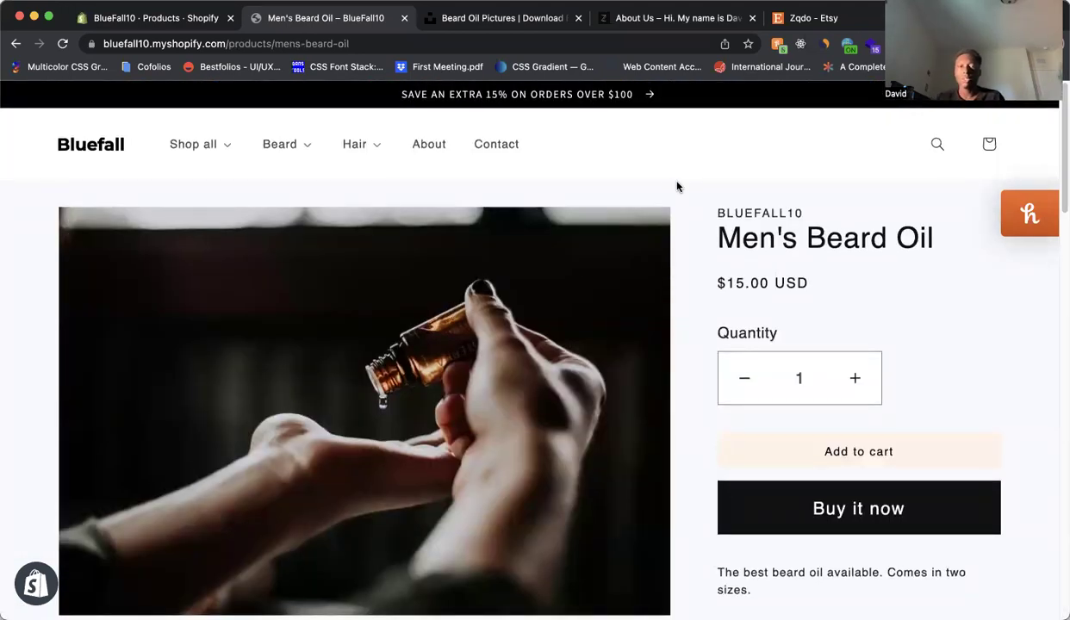
{"action": "scroll", "coordinate": [814, 334], "scroll_direction": "down", "scroll_amount": 3}
{"action": "scroll", "coordinate": [466, 165], "scroll_direction": "up", "scroll_amount": 3}
{"action": "left_click", "coordinate": [158, 21]}
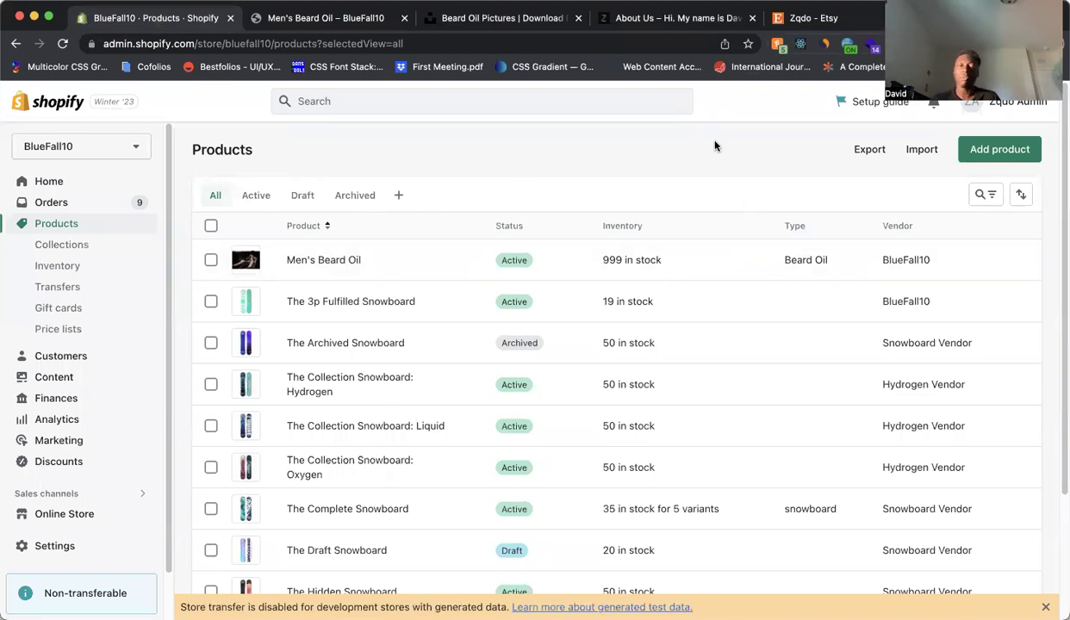
Step: Switch to the Zqdo shop on Etsy and look over its Shopify theme listings
{"action": "left_click", "coordinate": [810, 18]}
{"action": "scroll", "coordinate": [833, 252], "scroll_direction": "up", "scroll_amount": 2}
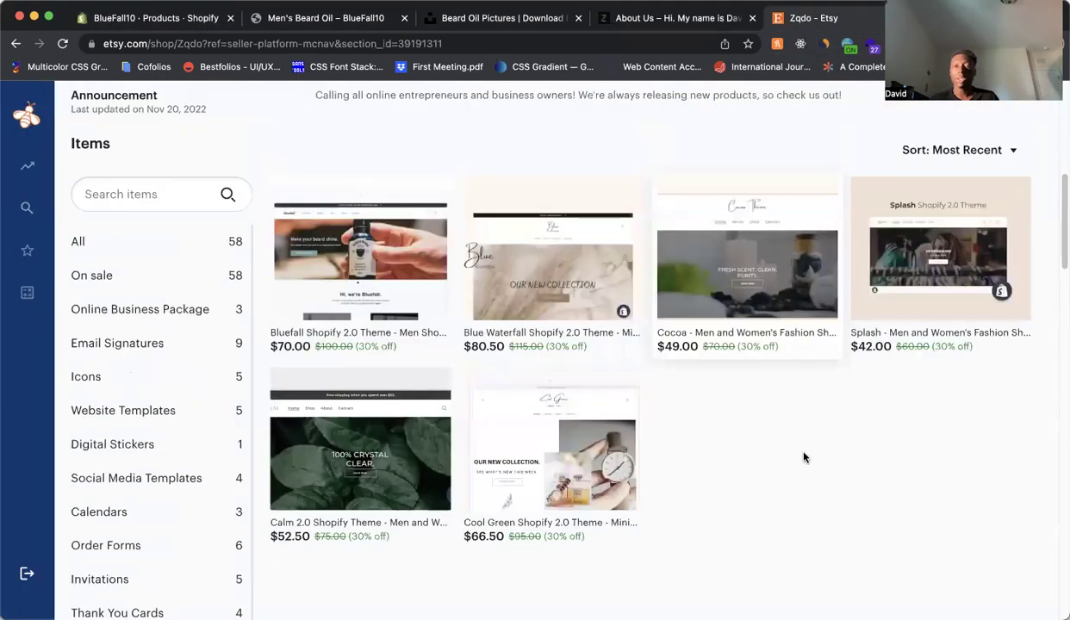
{"action": "scroll", "coordinate": [804, 457], "scroll_direction": "up", "scroll_amount": 1}
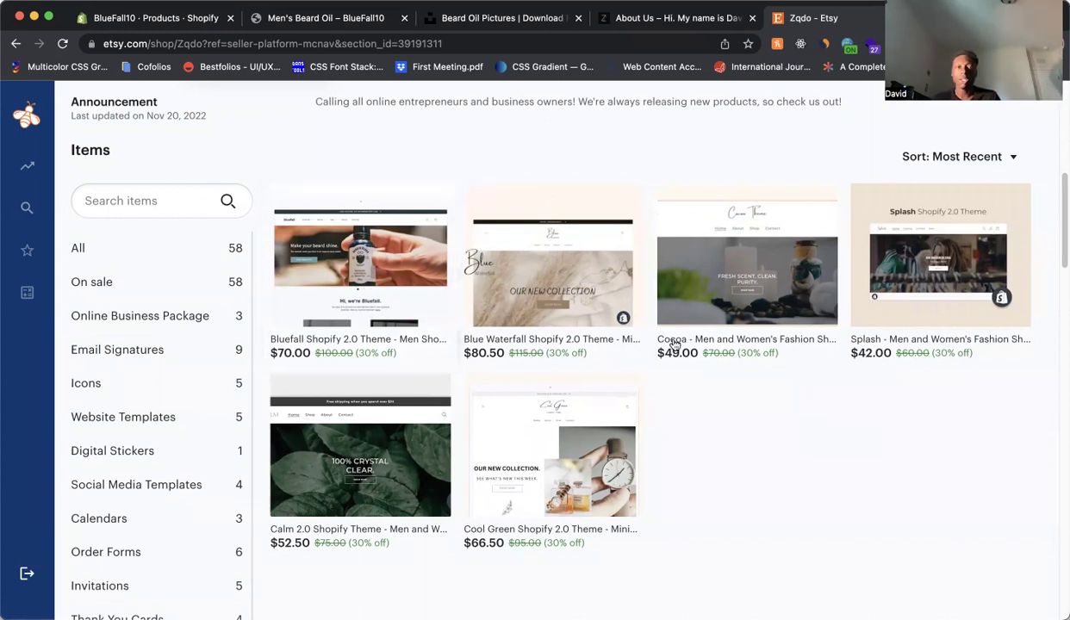
Step: Examine the sections of the Bluefall storefront's home page, and return to the Zqdo theme listings on Etsy
{"action": "left_click", "coordinate": [325, 17]}
{"action": "left_click", "coordinate": [81, 146]}
{"action": "scroll", "coordinate": [405, 277], "scroll_direction": "down", "scroll_amount": 10}
{"action": "scroll", "coordinate": [412, 280], "scroll_direction": "up", "scroll_amount": 3}
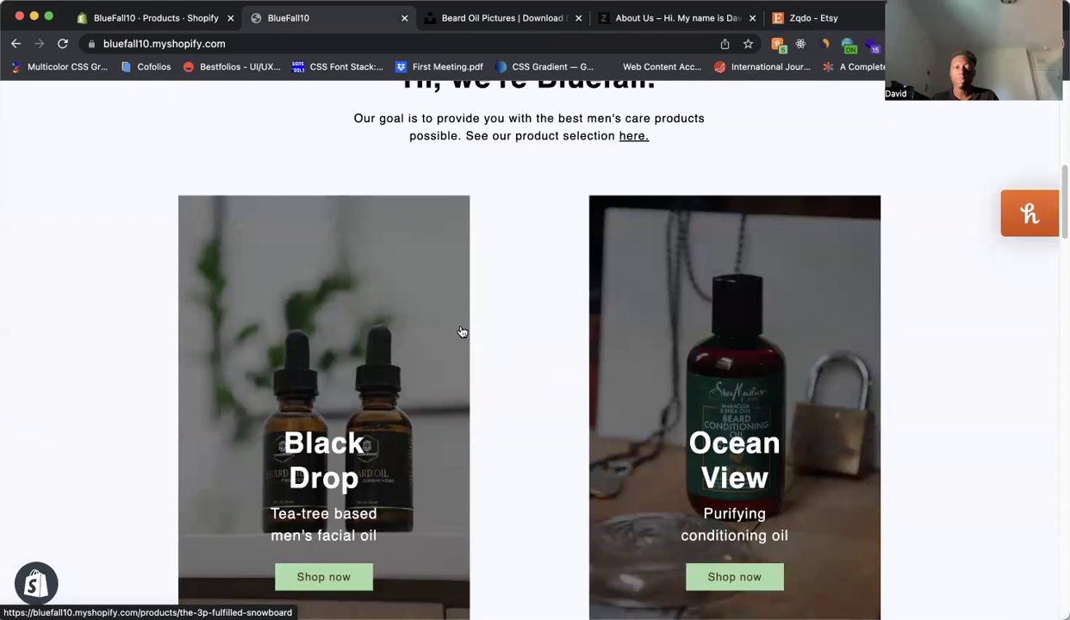
{"action": "scroll", "coordinate": [367, 286], "scroll_direction": "down", "scroll_amount": 8}
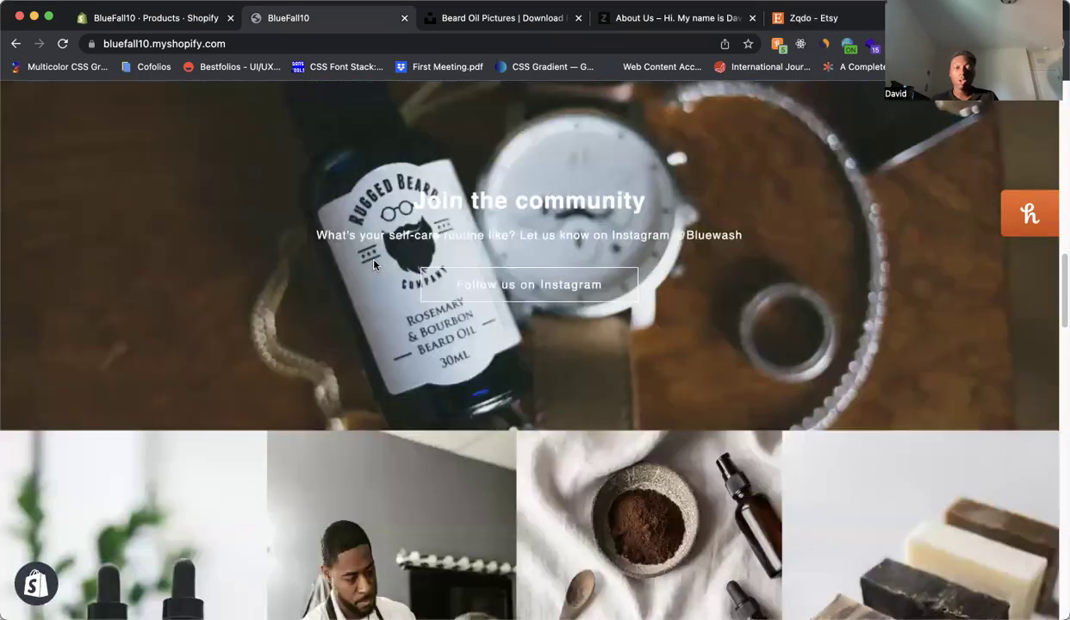
{"action": "scroll", "coordinate": [155, 334], "scroll_direction": "down", "scroll_amount": 3}
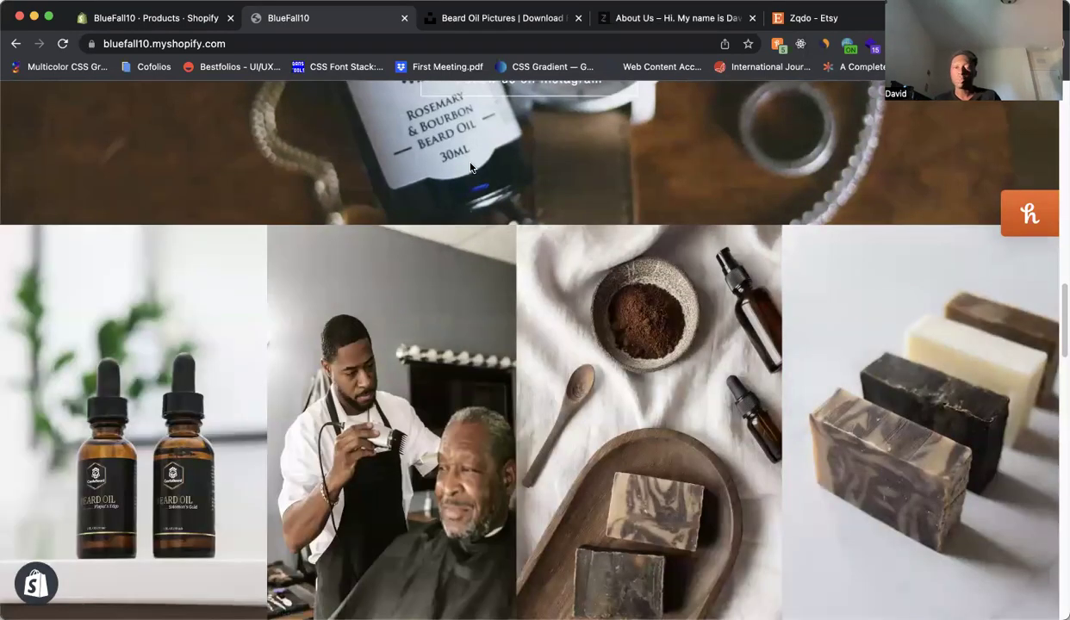
{"action": "left_click", "coordinate": [806, 17]}
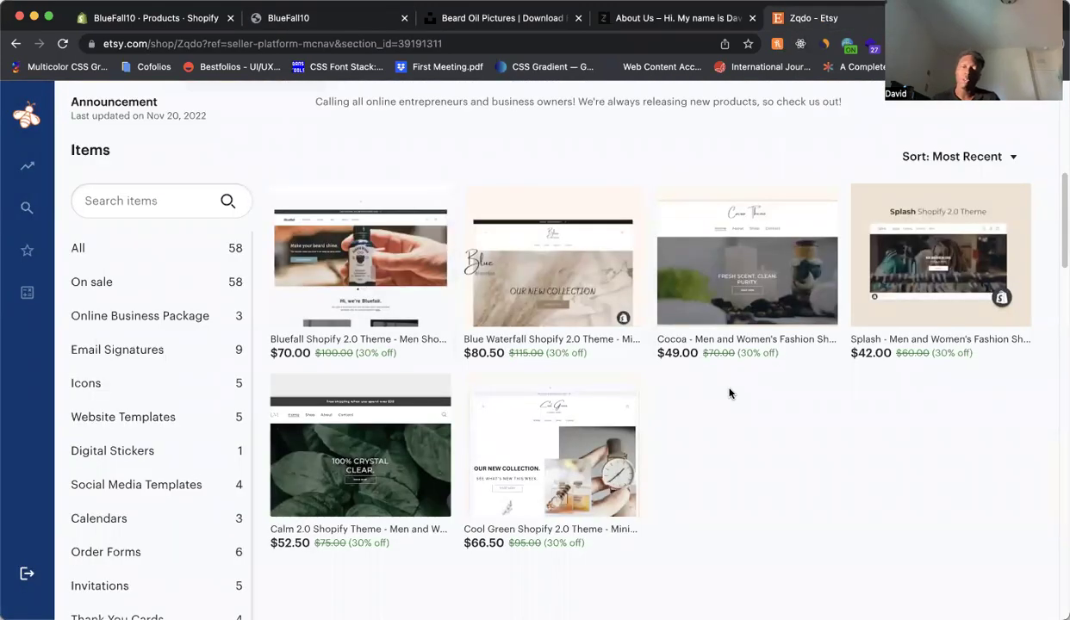
Step: Switch to the zqdo.info website and look through its home page and Start Here page
{"action": "left_click", "coordinate": [627, 24]}
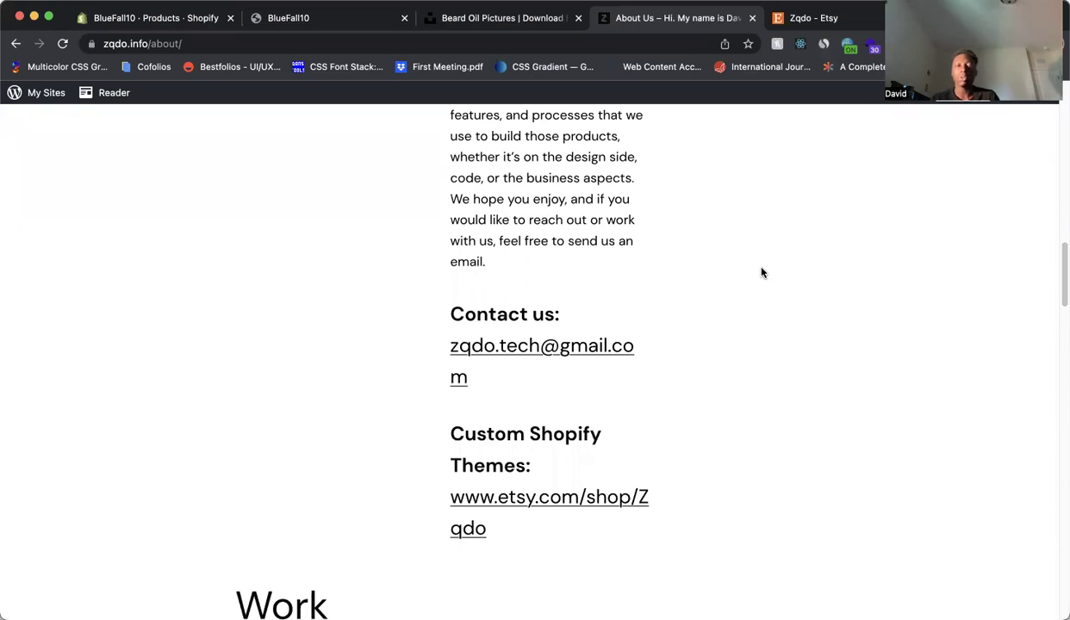
{"action": "scroll", "coordinate": [762, 273], "scroll_direction": "up", "scroll_amount": 15}
{"action": "left_click", "coordinate": [175, 348]}
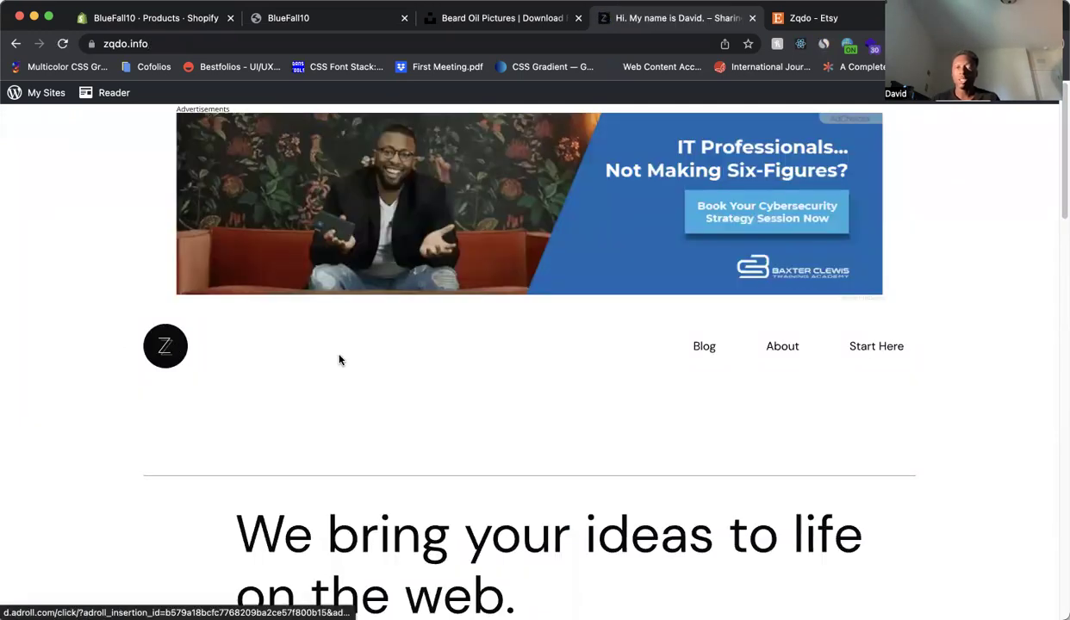
{"action": "scroll", "coordinate": [341, 355], "scroll_direction": "down", "scroll_amount": 3}
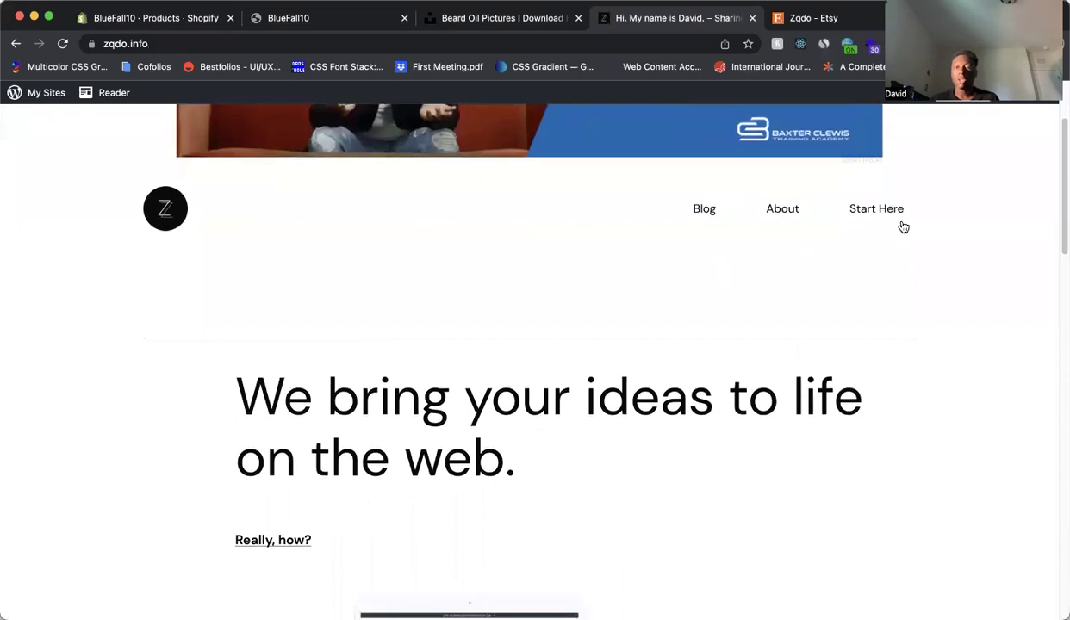
{"action": "left_click", "coordinate": [896, 215]}
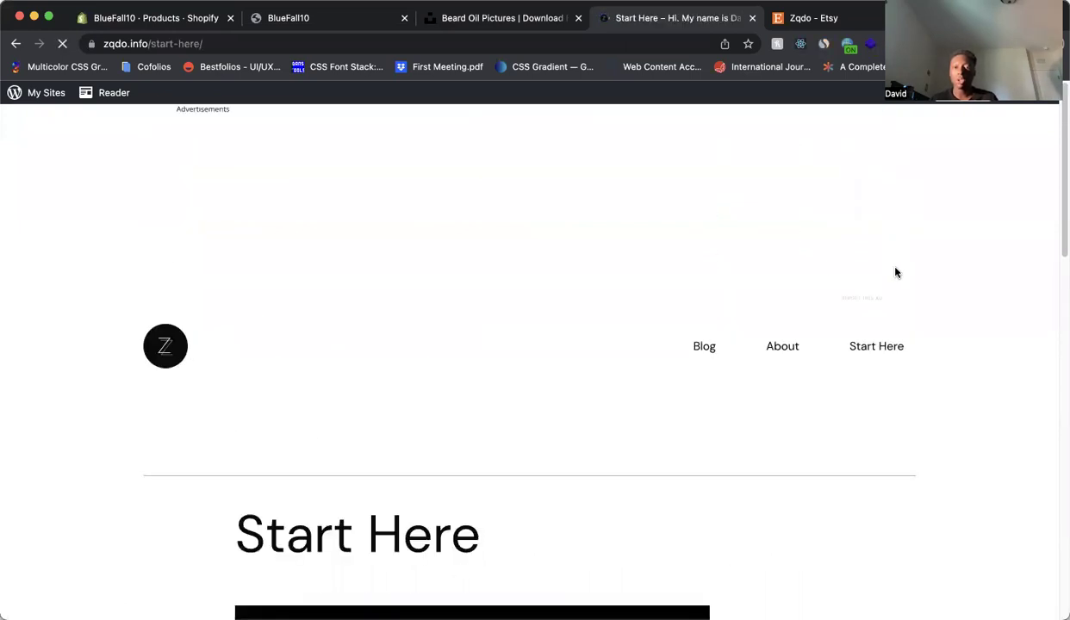
{"action": "scroll", "coordinate": [896, 272], "scroll_direction": "down", "scroll_amount": 2}
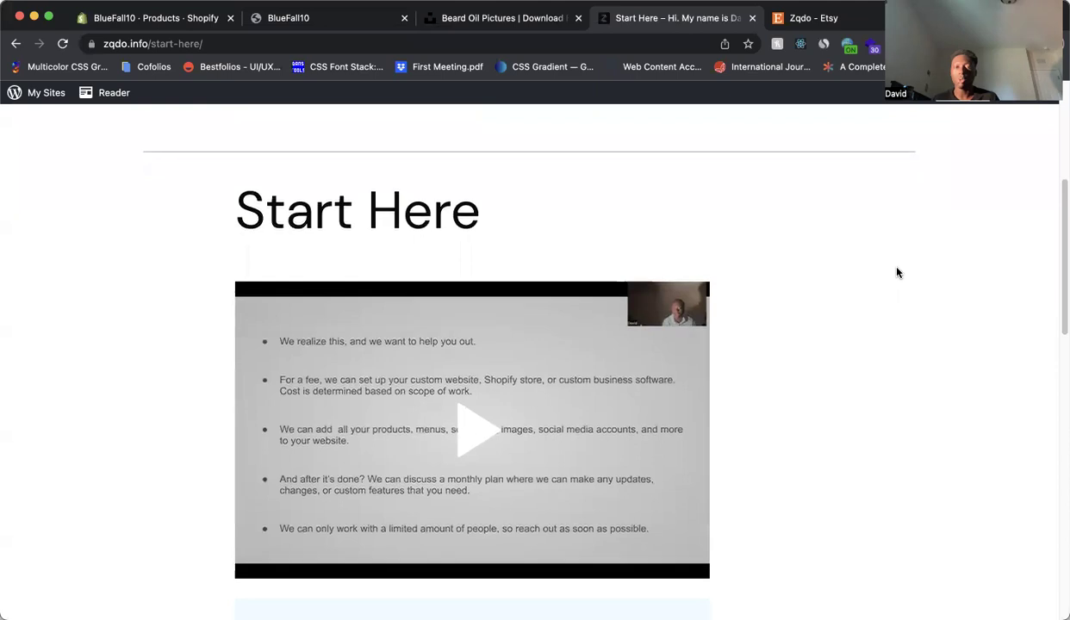
{"action": "scroll", "coordinate": [897, 272], "scroll_direction": "down", "scroll_amount": 1}
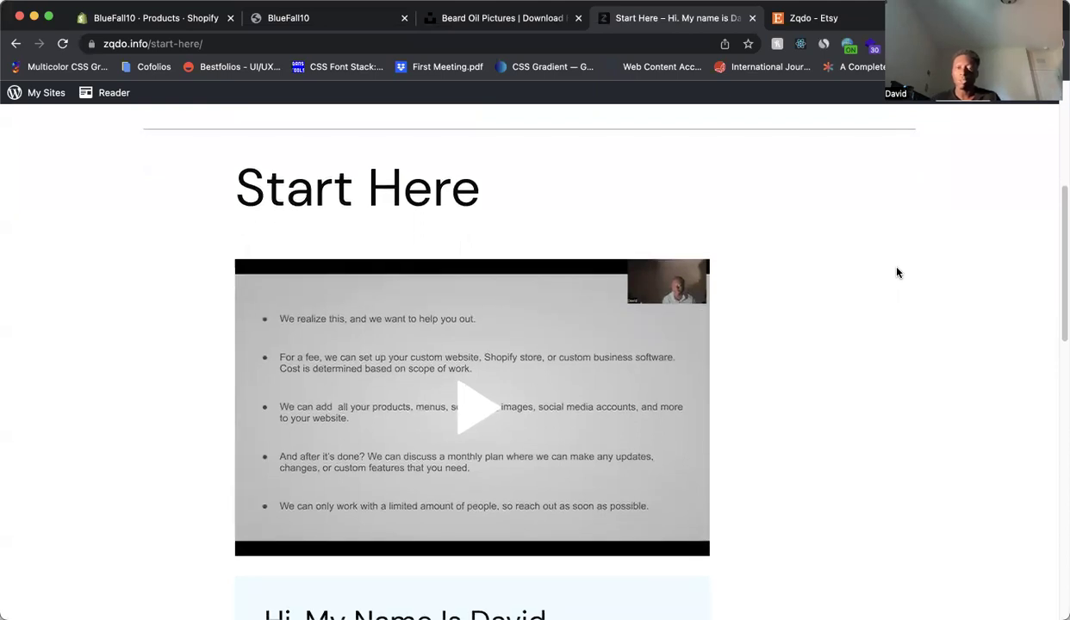
{"action": "scroll", "coordinate": [560, 319], "scroll_direction": "down", "scroll_amount": 3}
{"action": "scroll", "coordinate": [732, 328], "scroll_direction": "up", "scroll_amount": 5}
Step: Read the services and work examples on zqdo.info's About page, and return to the Shopify admin product list
{"action": "left_click", "coordinate": [791, 349]}
{"action": "scroll", "coordinate": [795, 345], "scroll_direction": "down", "scroll_amount": 10}
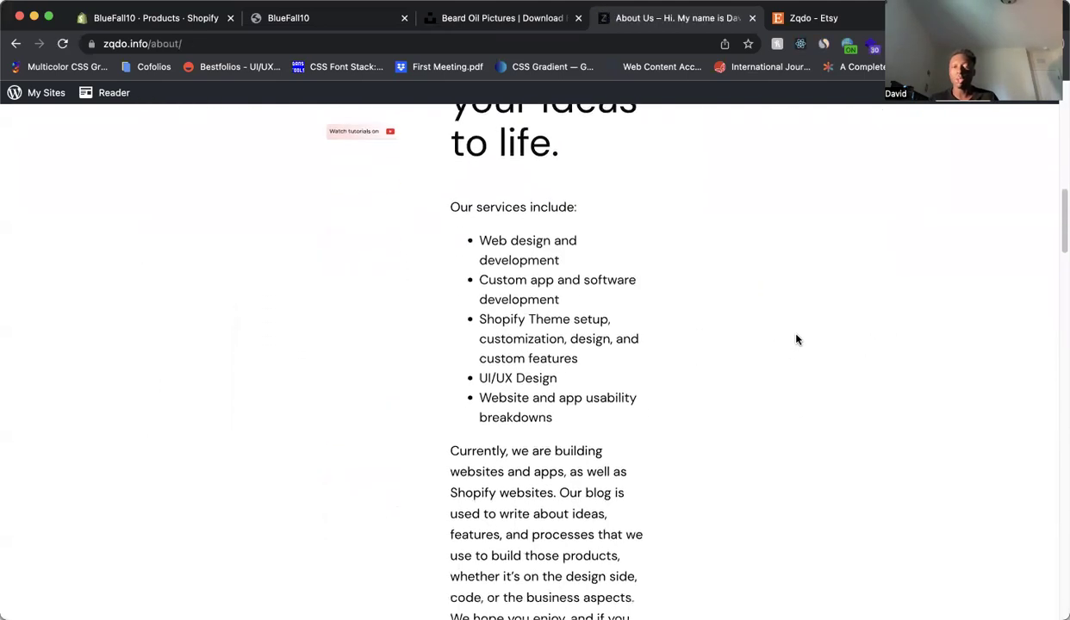
{"action": "scroll", "coordinate": [796, 339], "scroll_direction": "down", "scroll_amount": 15}
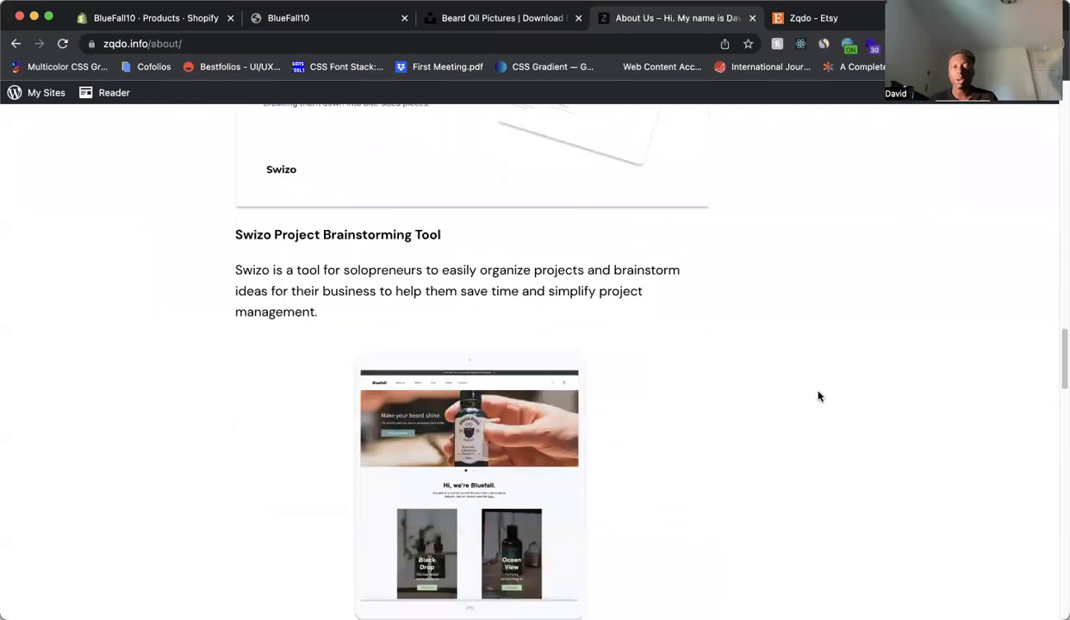
{"action": "scroll", "coordinate": [820, 397], "scroll_direction": "down", "scroll_amount": 10}
{"action": "scroll", "coordinate": [819, 392], "scroll_direction": "up", "scroll_amount": 7}
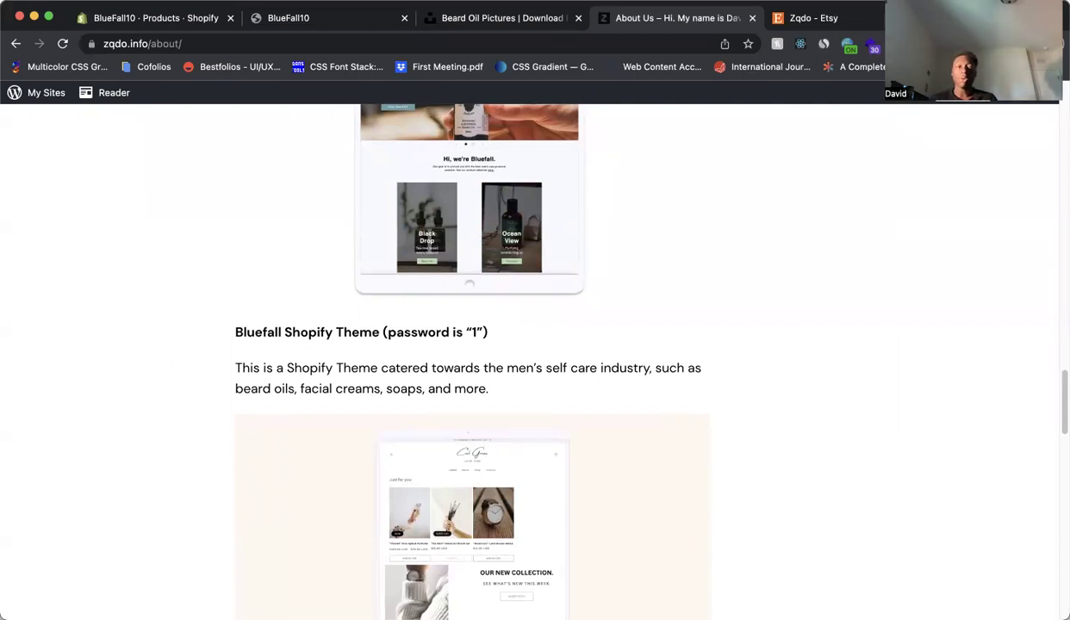
{"action": "left_click", "coordinate": [86, 20]}
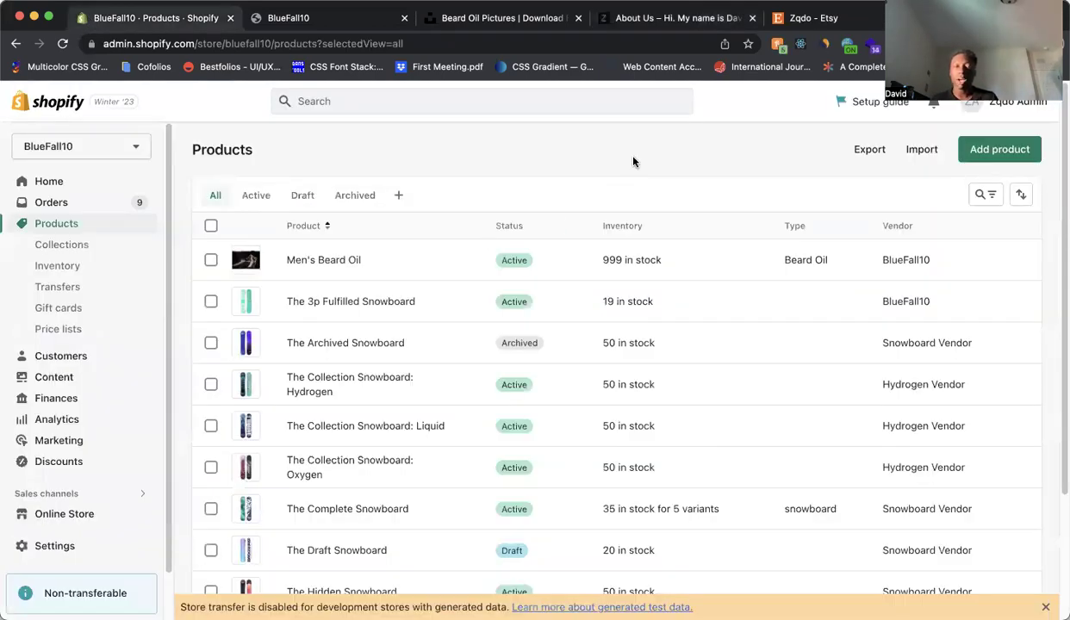